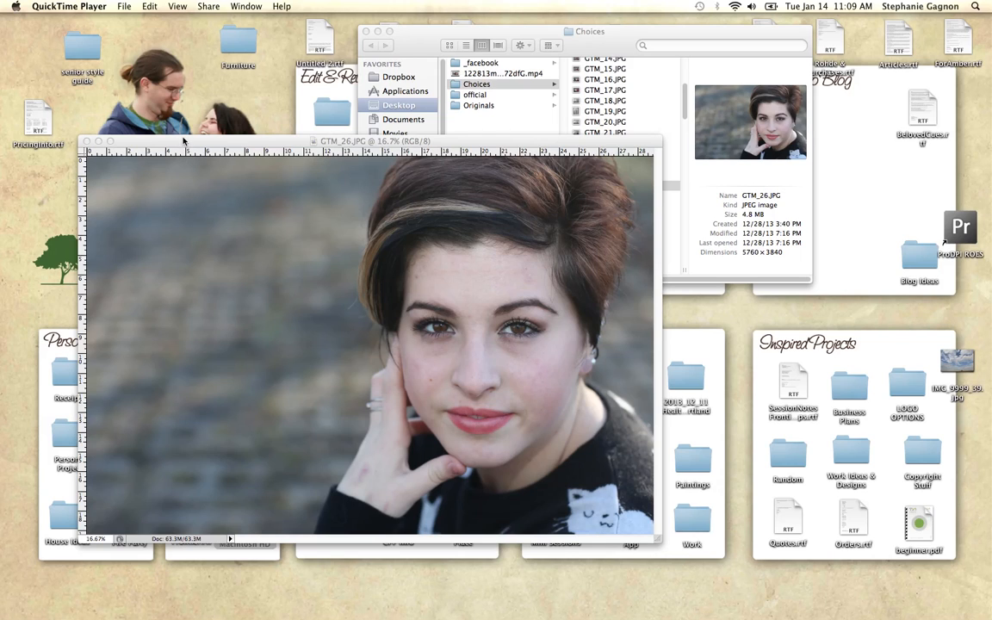
# Run the Soft Skin action from GTM_SimplicityActionSet on the GTM_26.JPG portrait and dismiss its instructions
pyautogui.click(183, 140)
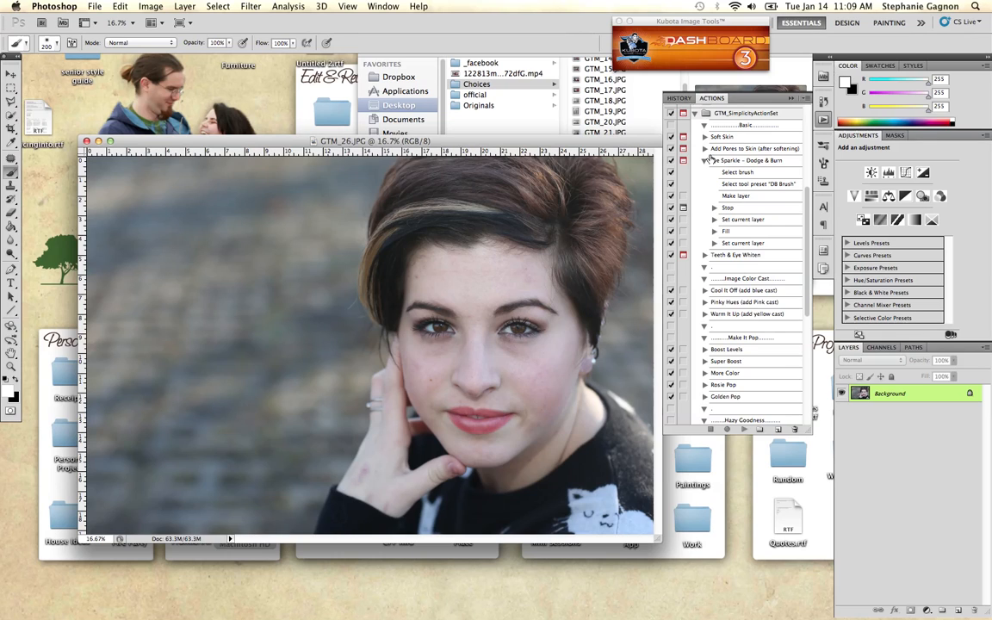
pyautogui.click(705, 162)
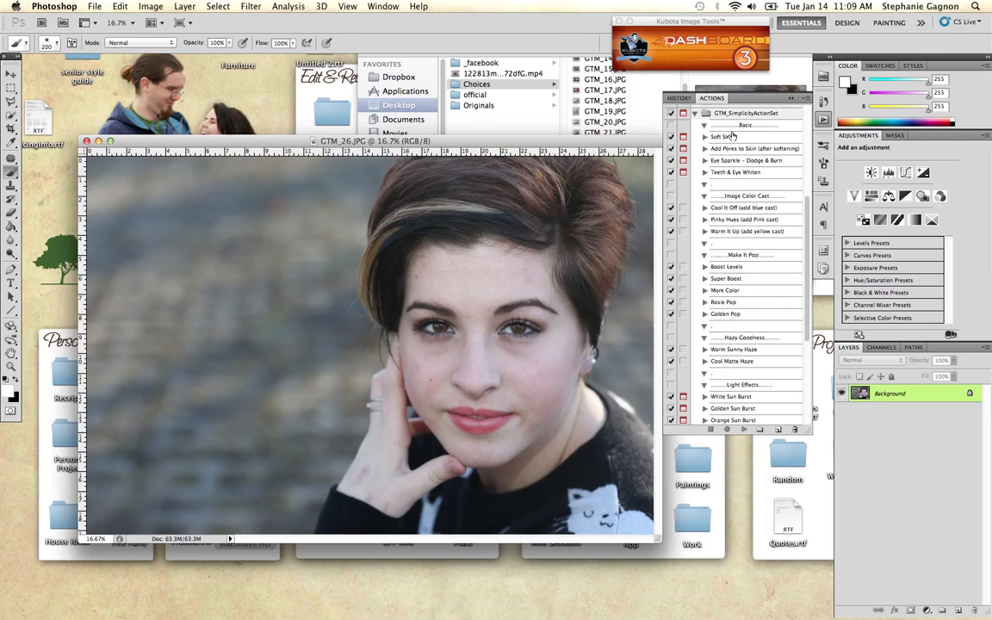
pyautogui.click(728, 138)
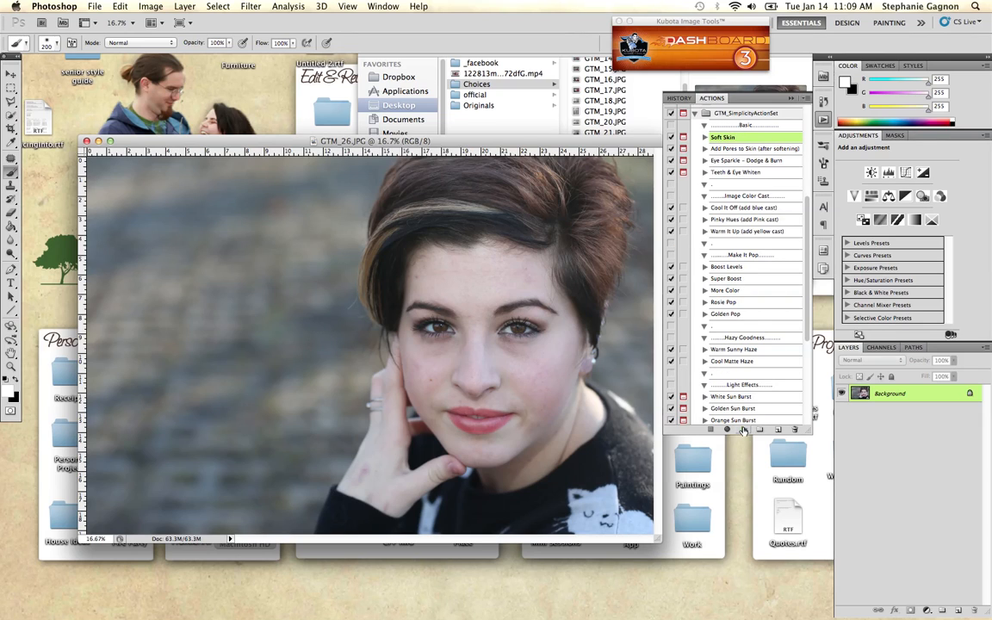
pyautogui.click(744, 431)
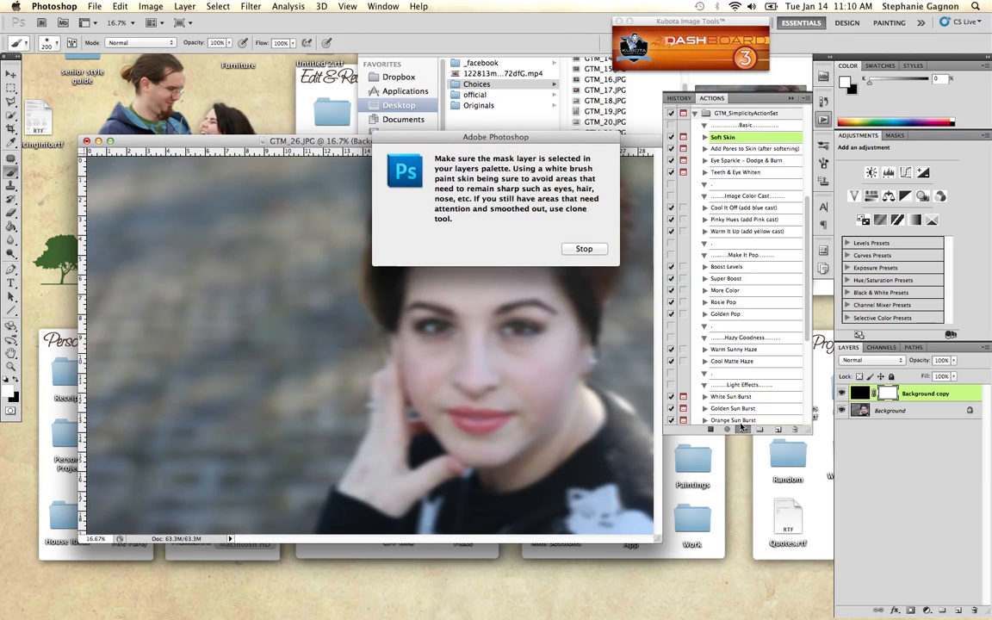
pyautogui.click(599, 248)
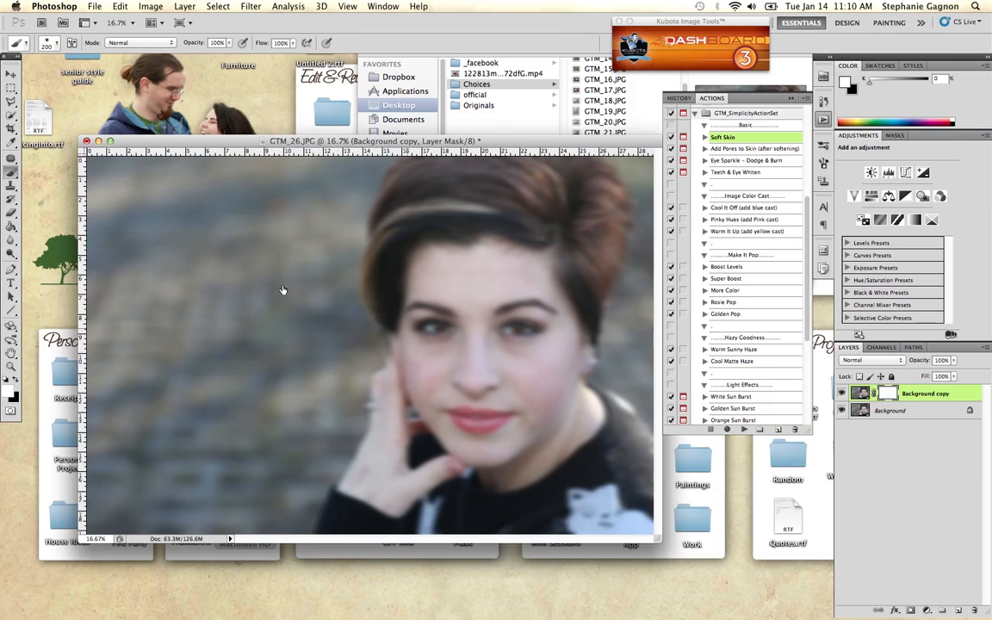
# Fill the Background copy layer's mask with black using the Paint Bucket to hide the softening
pyautogui.click(14, 379)
pyautogui.click(12, 226)
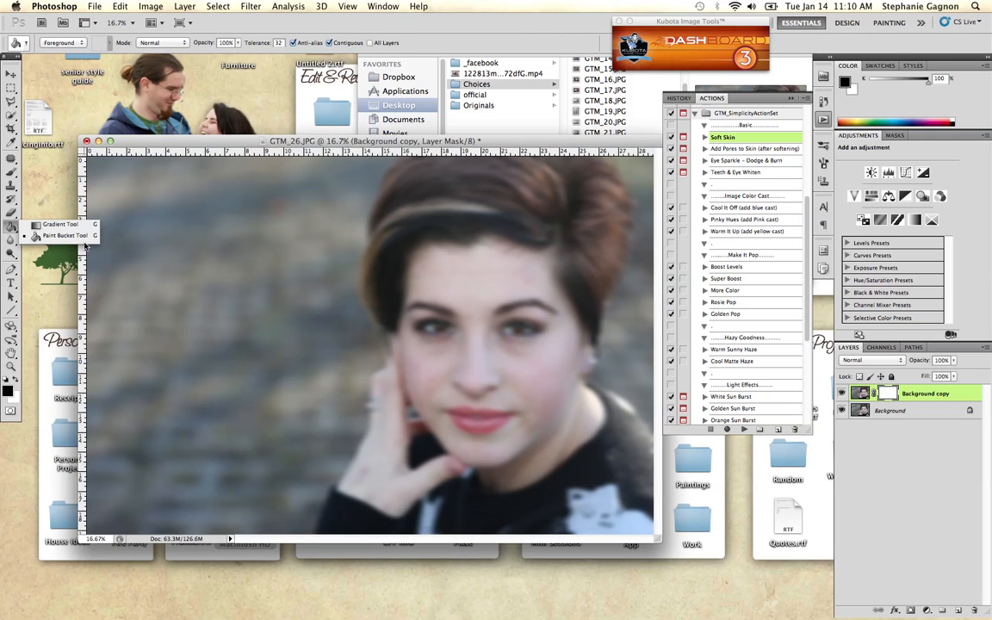
pyautogui.click(439, 351)
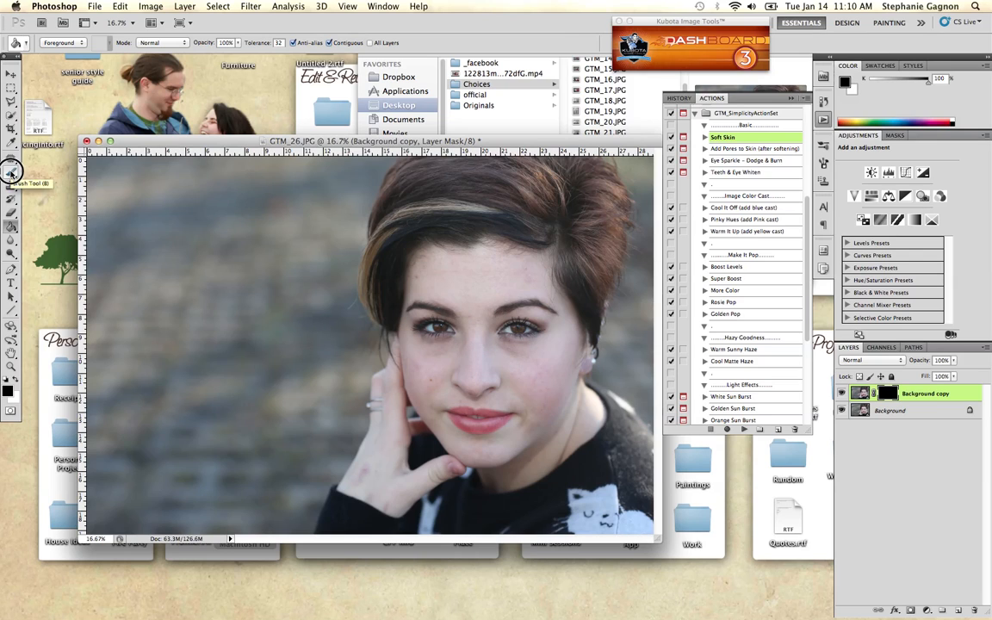
# Paint the Background copy mask white over the facial skin with a 300-pixel brush, avoiding the eyes and hair
pyautogui.click(11, 172)
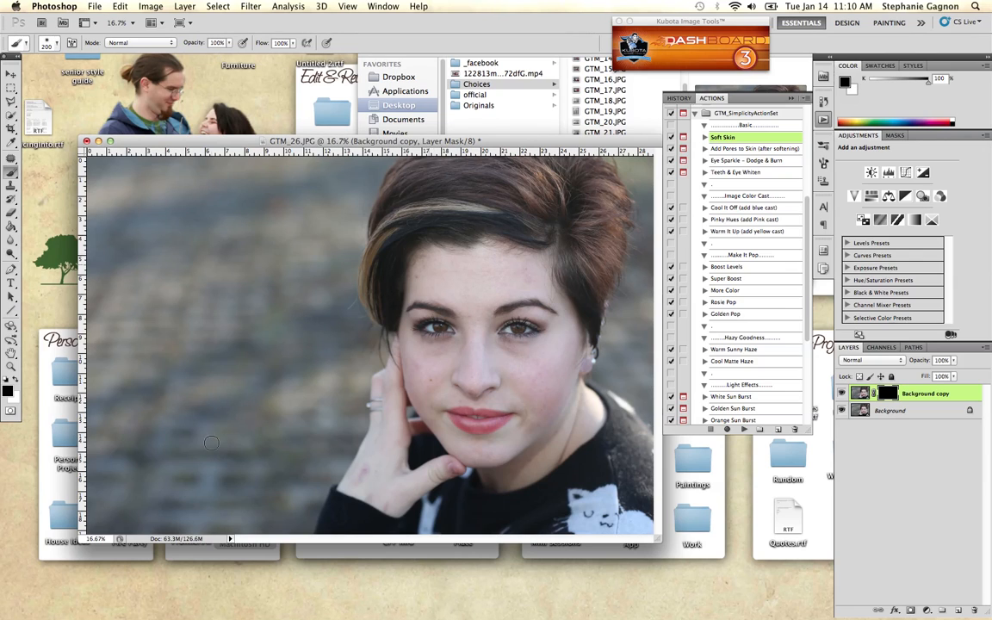
pyautogui.click(16, 380)
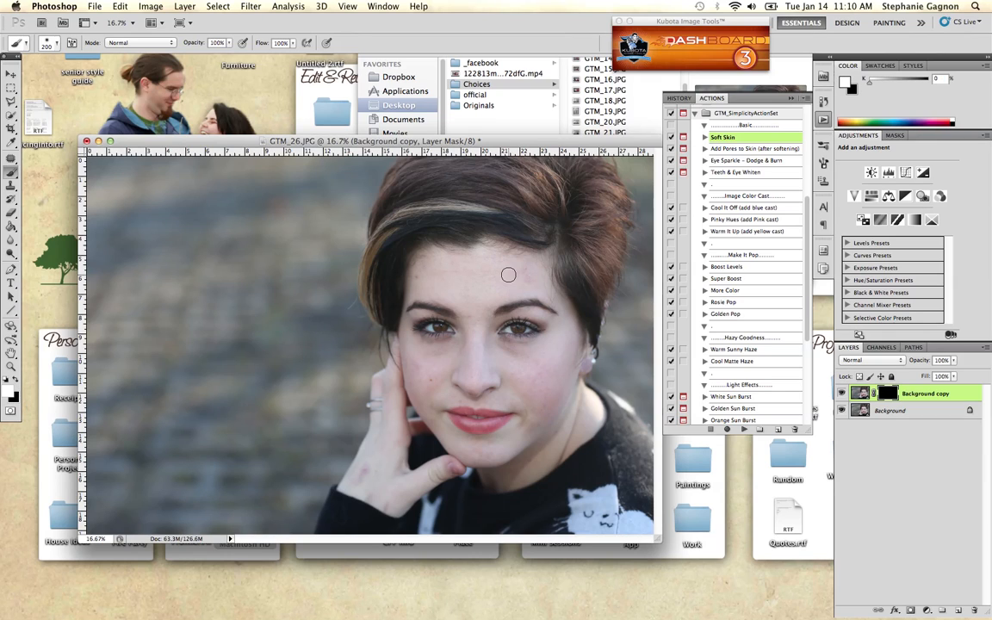
pyautogui.press(']')
pyautogui.press(']')
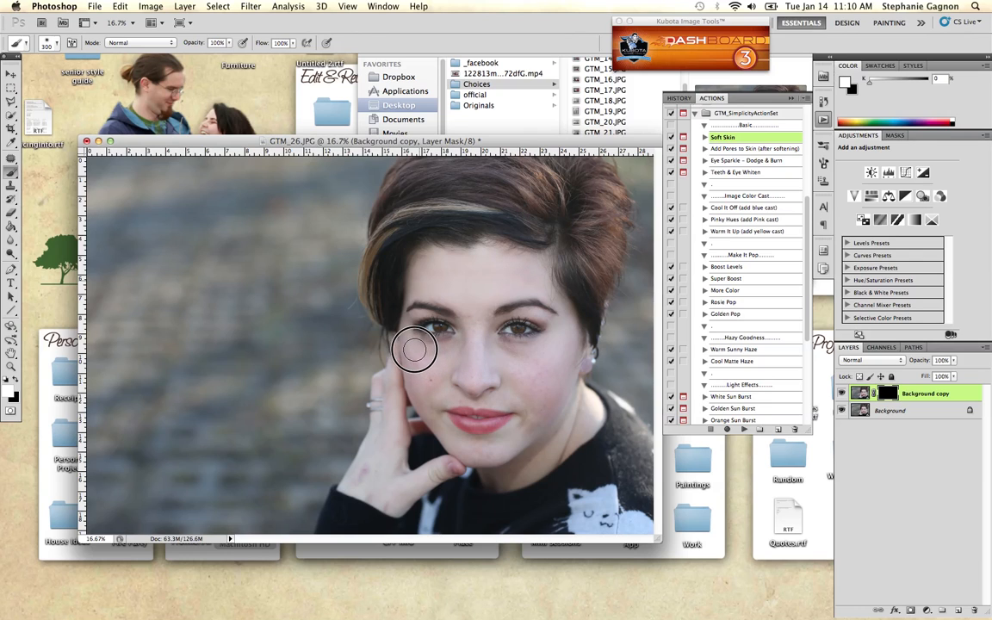
pyautogui.moveTo(448, 359); pyautogui.dragTo(440, 360)
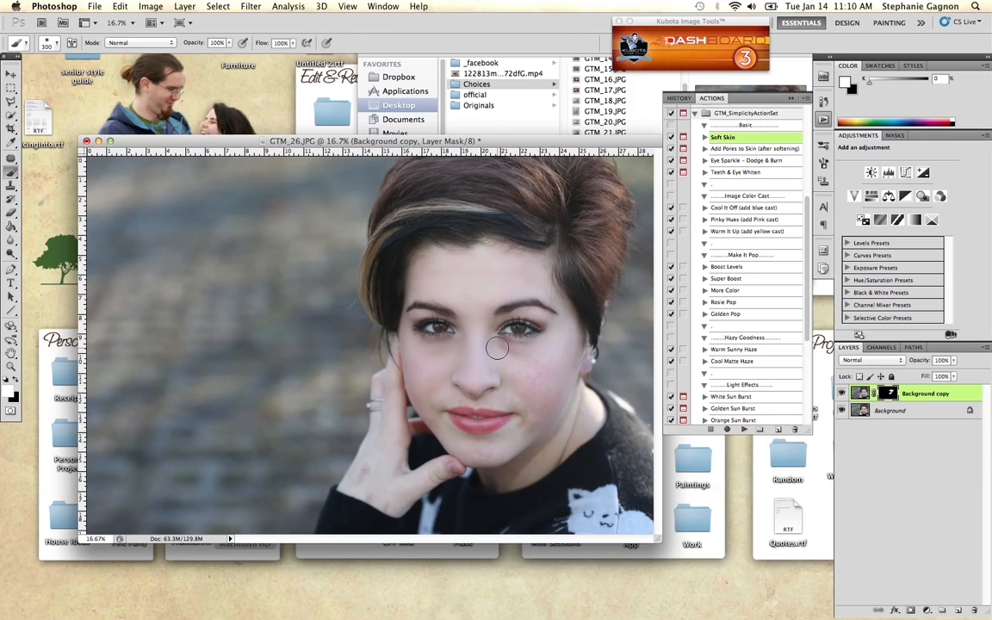
pyautogui.moveTo(498, 348)
pyautogui.mouseDown()
pyautogui.moveTo(552, 349)
pyautogui.moveTo(511, 360)
pyautogui.moveTo(534, 392)
pyautogui.moveTo(547, 350)
pyautogui.moveTo(523, 361)
pyautogui.moveTo(538, 386)
pyautogui.moveTo(549, 344)
pyautogui.moveTo(567, 338)
pyautogui.moveTo(538, 420)
pyautogui.moveTo(483, 451)
pyautogui.mouseUp()
# Extend the white mask painting to the remaining facial skin and the hand, reducing the brush to 175 pixels for the smaller areas
pyautogui.press('super+equal')
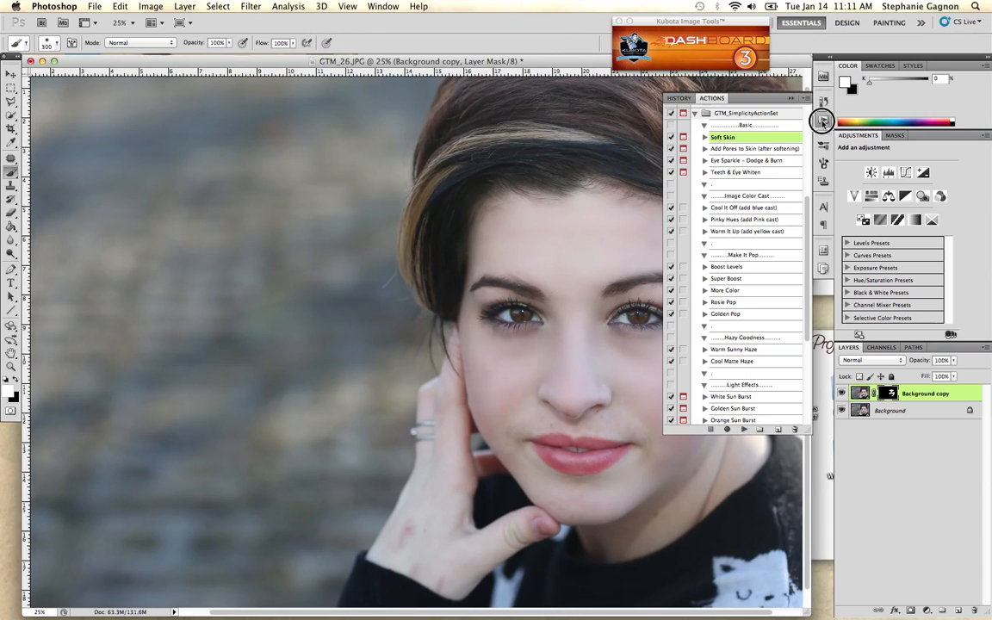
pyautogui.click(823, 121)
pyautogui.click(822, 121)
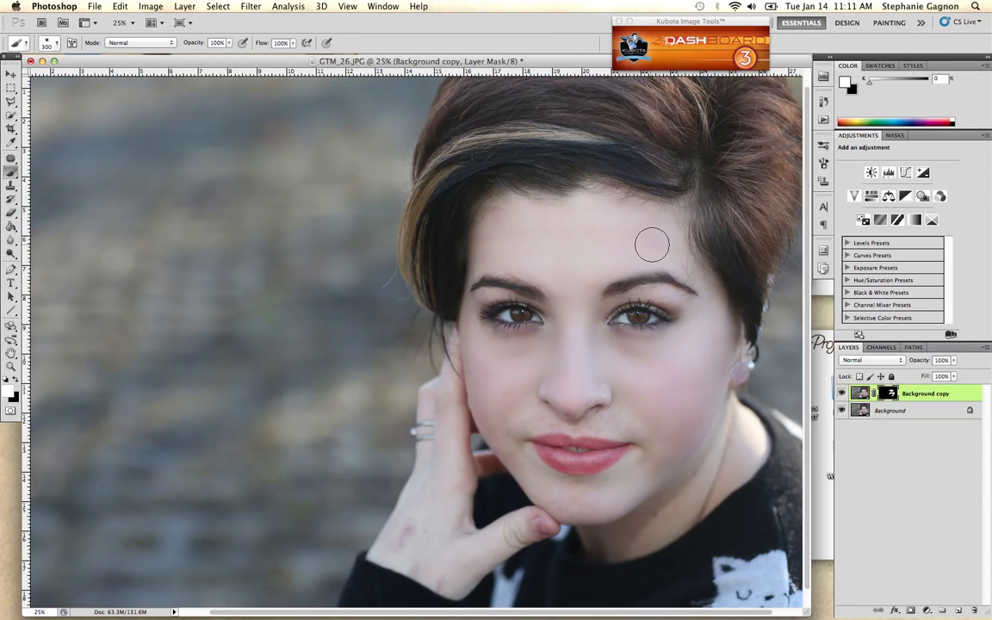
pyautogui.press('[')
pyautogui.press('[')
pyautogui.moveTo(668, 431)
pyautogui.mouseDown()
pyautogui.moveTo(622, 490)
pyautogui.moveTo(641, 477)
pyautogui.moveTo(572, 499)
pyautogui.moveTo(630, 467)
pyautogui.moveTo(556, 493)
pyautogui.moveTo(588, 509)
pyautogui.moveTo(535, 483)
pyautogui.moveTo(506, 443)
pyautogui.moveTo(551, 493)
pyautogui.moveTo(527, 419)
pyautogui.moveTo(518, 428)
pyautogui.moveTo(607, 419)
pyautogui.moveTo(631, 426)
pyautogui.mouseUp()
pyautogui.moveTo(575, 401); pyautogui.dragTo(595, 393)
pyautogui.press('[')
pyautogui.press('[')
pyautogui.moveTo(414, 530)
pyautogui.mouseDown()
pyautogui.moveTo(425, 566)
pyautogui.moveTo(450, 578)
pyautogui.moveTo(480, 564)
pyautogui.moveTo(450, 561)
pyautogui.moveTo(420, 529)
pyautogui.moveTo(441, 489)
pyautogui.mouseUp()
# Patch the shadow beneath the subject's left eye on the Background copy image with clean forehead skin, and clear the selection
pyautogui.press('super+minus')
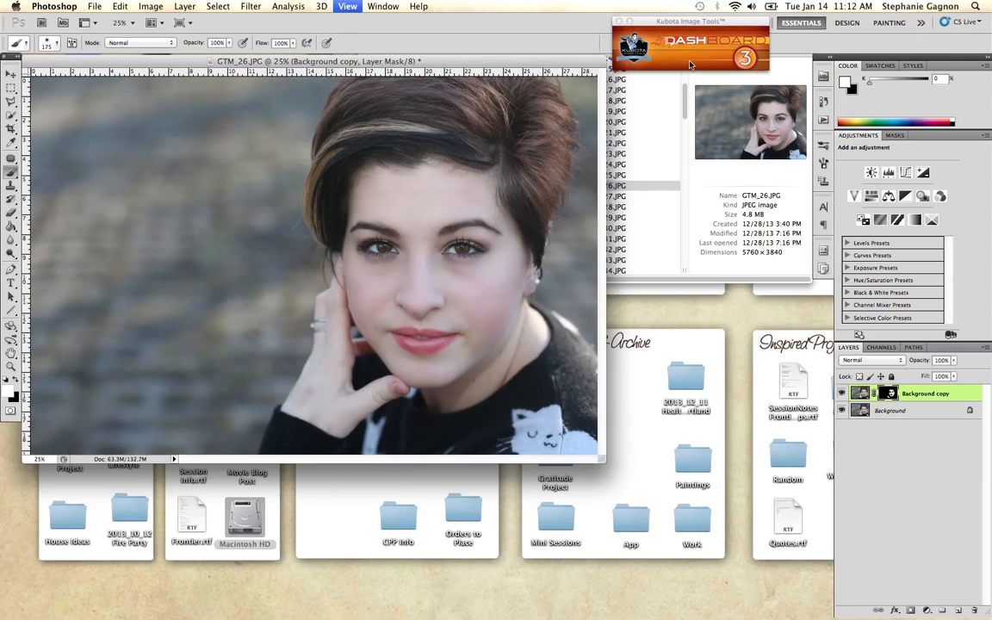
pyautogui.press('super+plus')
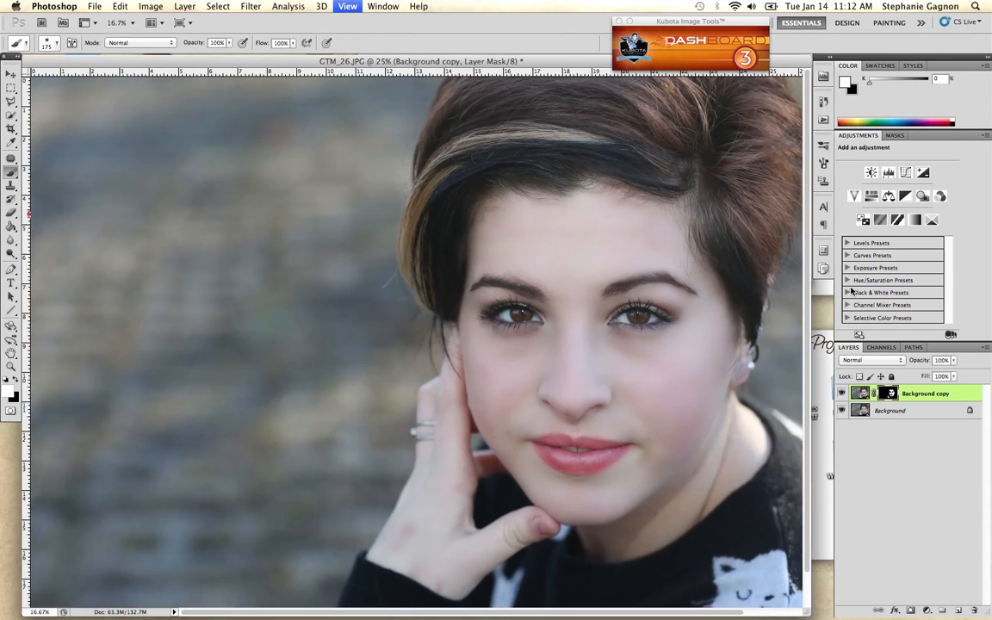
pyautogui.press('super+plus')
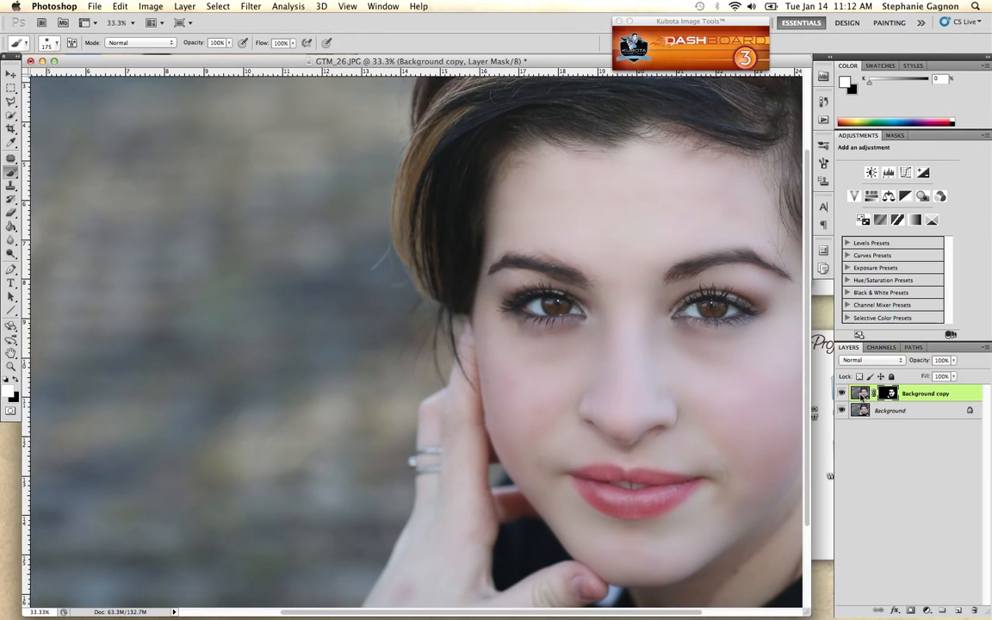
pyautogui.click(862, 393)
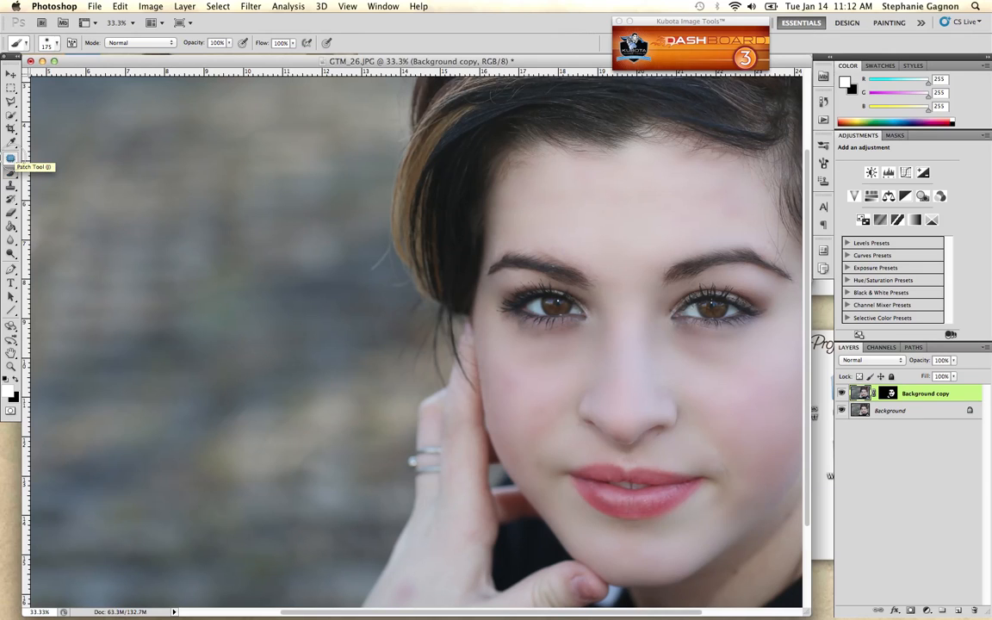
pyautogui.click(11, 159)
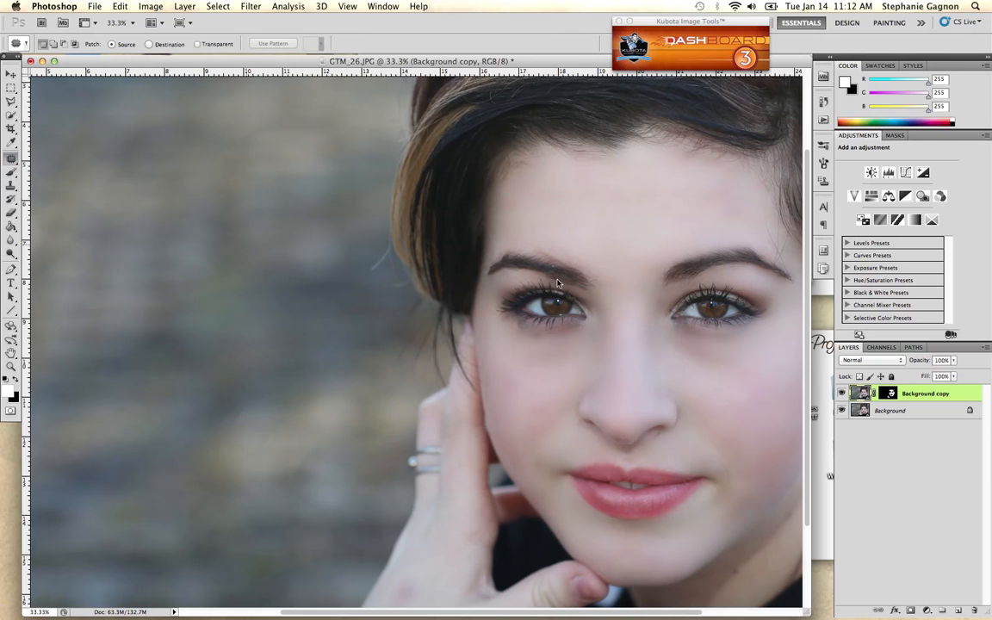
pyautogui.hscroll(3, 700, 348)
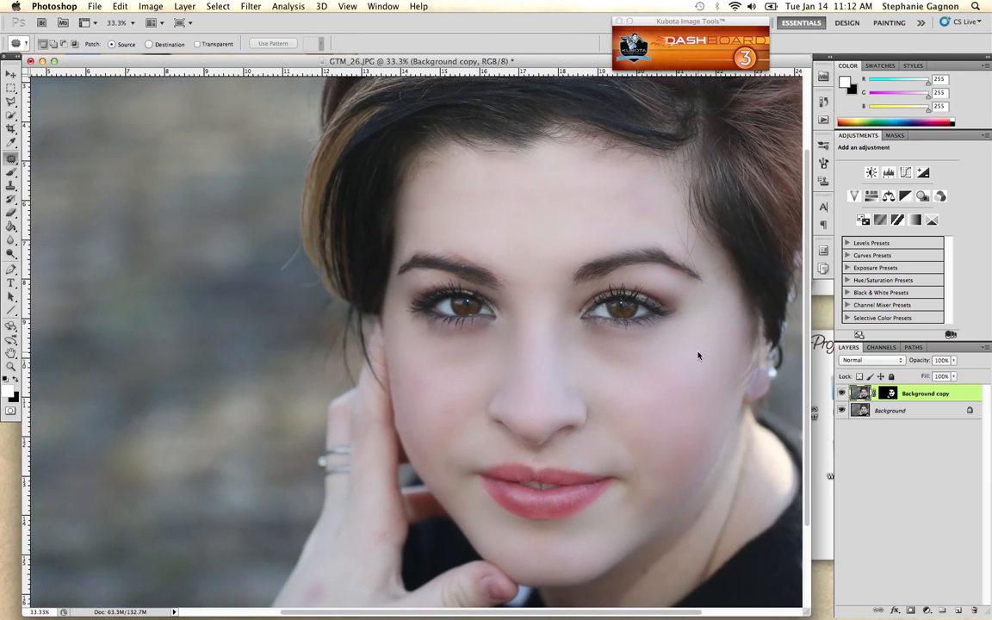
pyautogui.hscroll(3, 699, 348)
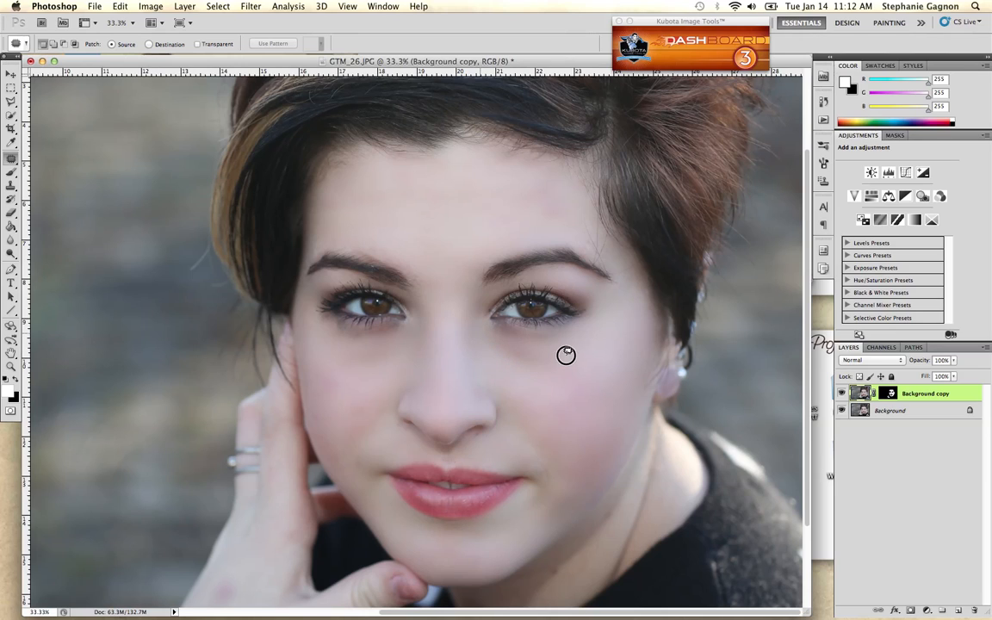
pyautogui.moveTo(489, 326); pyautogui.dragTo(484, 333)
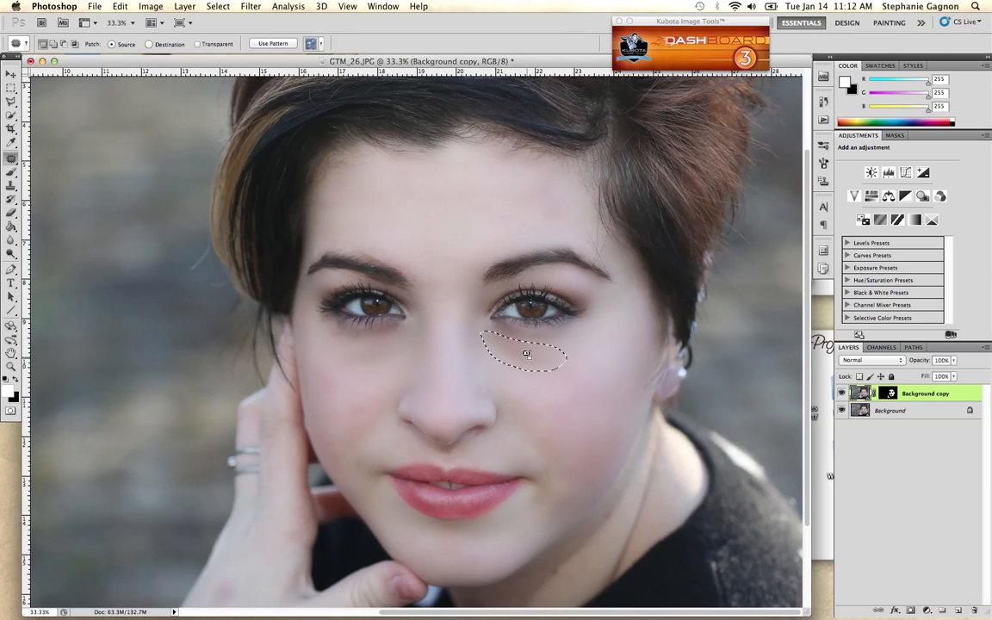
pyautogui.moveTo(430, 239)
pyautogui.mouseDown()
pyautogui.moveTo(425, 223)
pyautogui.moveTo(390, 210)
pyautogui.moveTo(434, 235)
pyautogui.mouseUp()
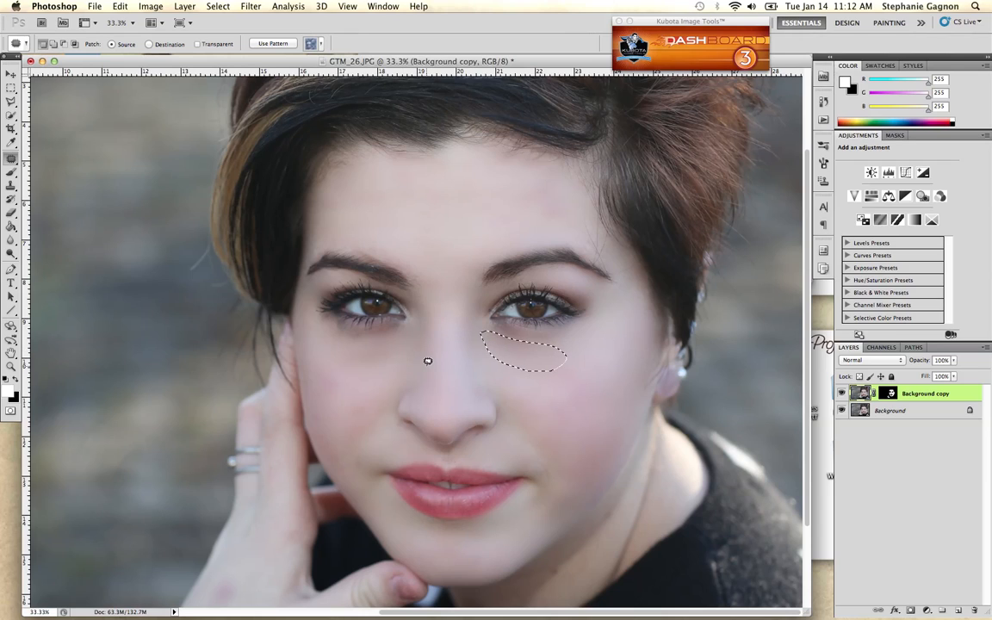
pyautogui.press('super+d')
# Patch the shadow beneath the subject's right eye with clean forehead skin and clear the selection
pyautogui.moveTo(393, 360)
pyautogui.mouseDown()
pyautogui.moveTo(355, 356)
pyautogui.moveTo(341, 369)
pyautogui.moveTo(365, 376)
pyautogui.moveTo(397, 360)
pyautogui.moveTo(410, 338)
pyautogui.moveTo(395, 328)
pyautogui.moveTo(349, 348)
pyautogui.moveTo(344, 371)
pyautogui.mouseUp()
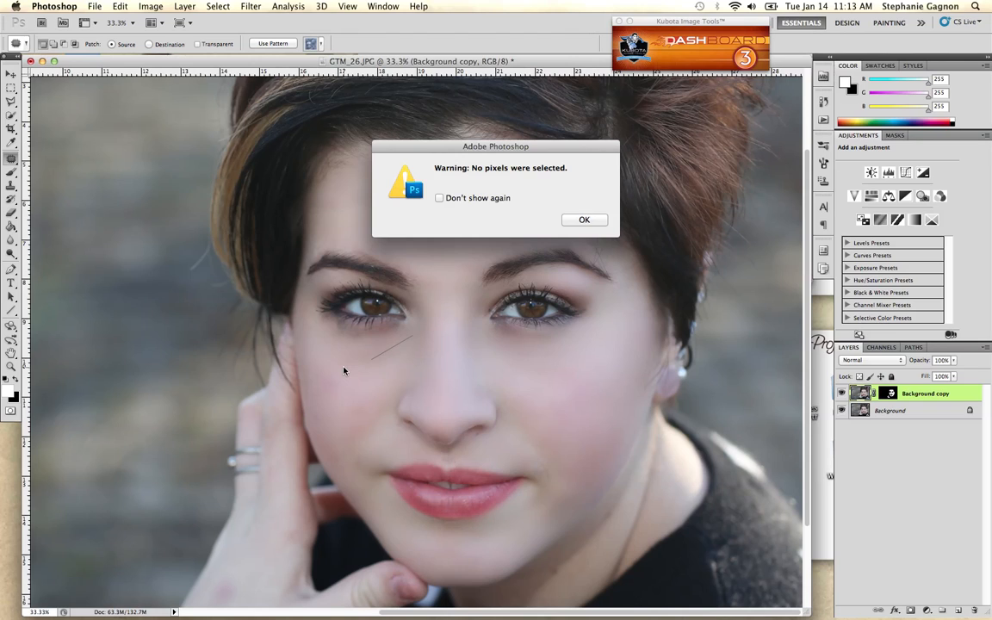
pyautogui.press('Return')
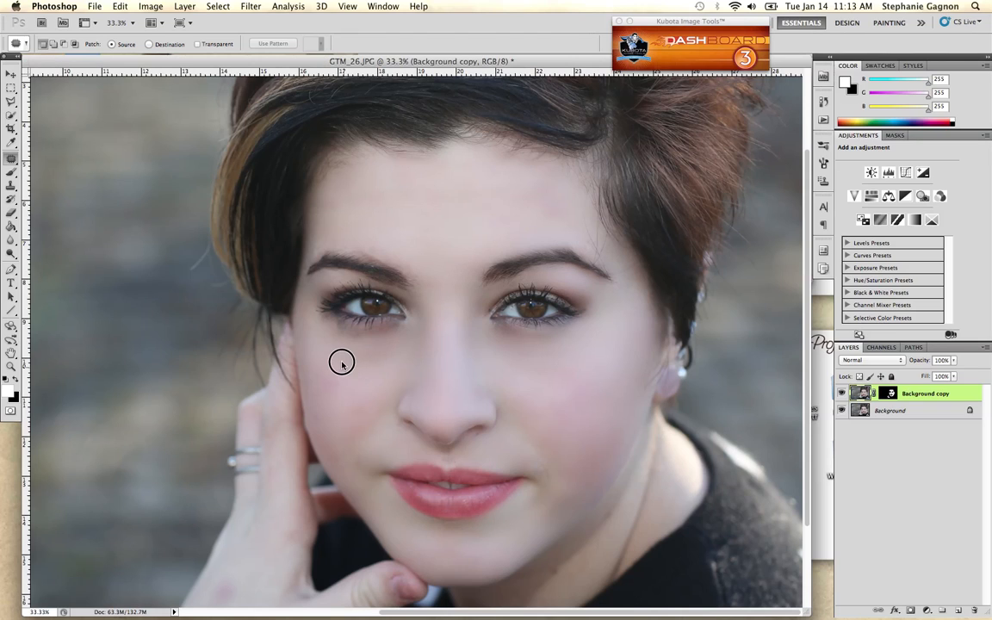
pyautogui.moveTo(411, 337)
pyautogui.mouseDown()
pyautogui.moveTo(335, 351)
pyautogui.moveTo(410, 356)
pyautogui.moveTo(441, 215)
pyautogui.moveTo(454, 249)
pyautogui.mouseUp()
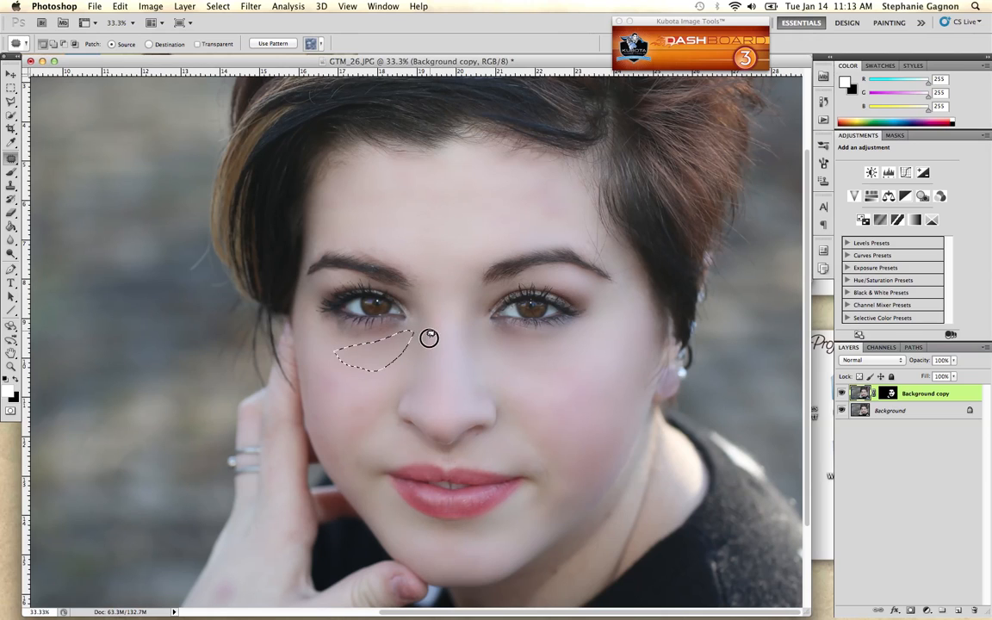
pyautogui.press('super+d')
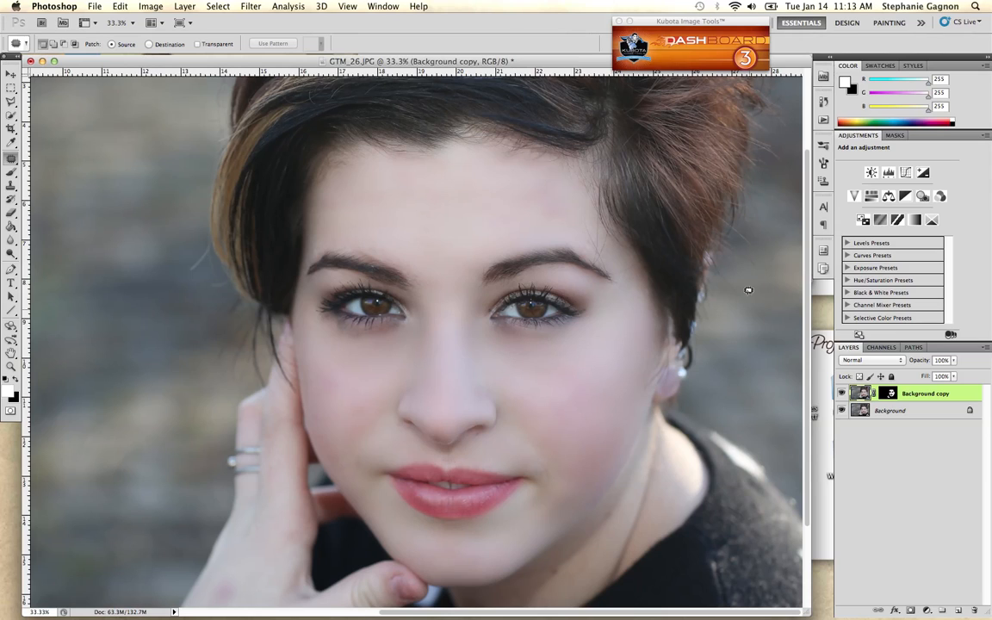
# Run the Add Pores to Skin (after softening) action through to completion and inspect the skin texture up close
pyautogui.click(824, 121)
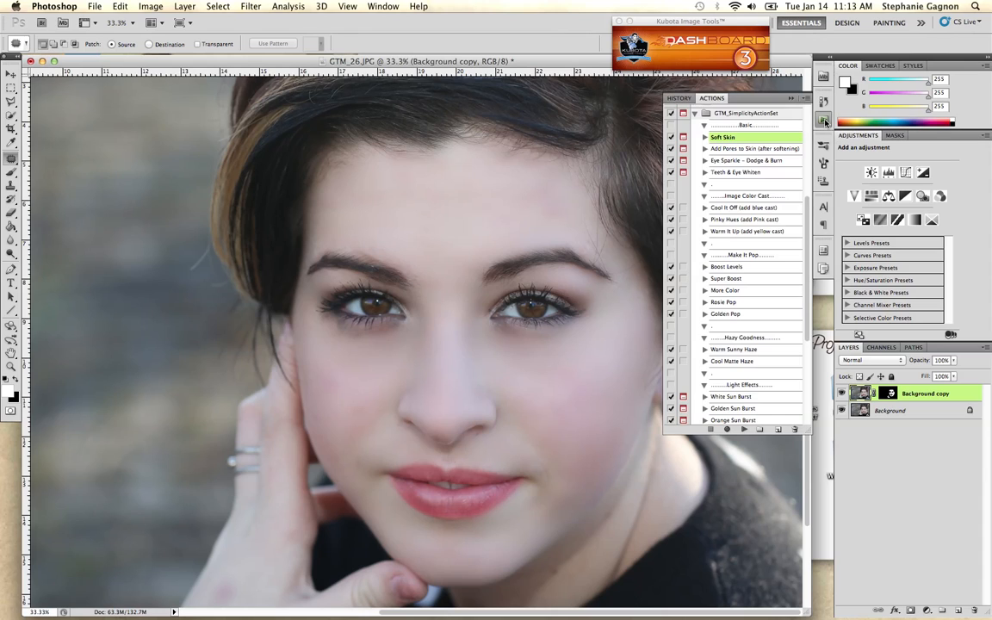
pyautogui.click(742, 150)
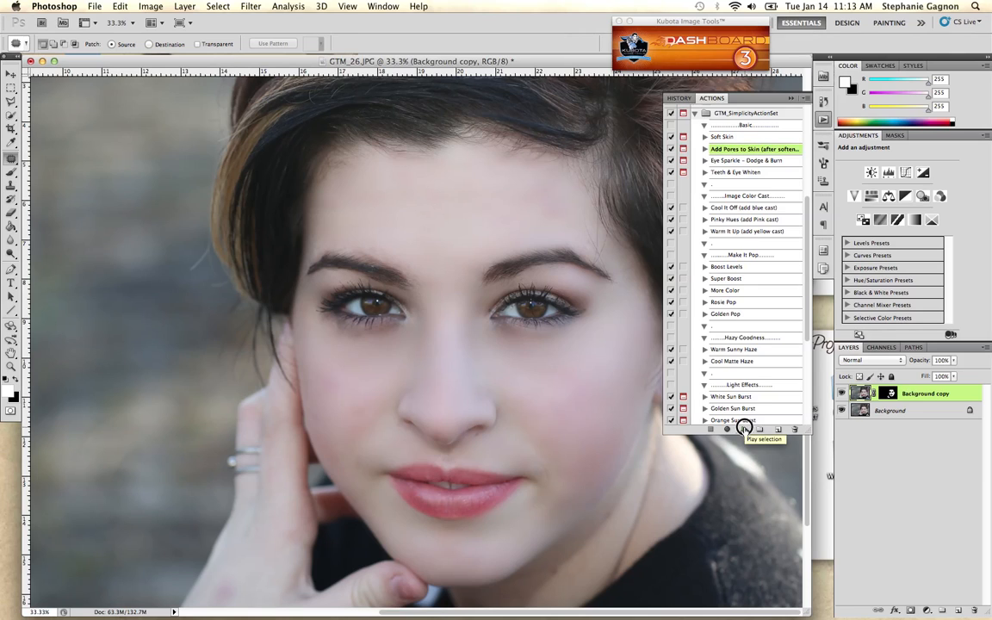
pyautogui.click(746, 430)
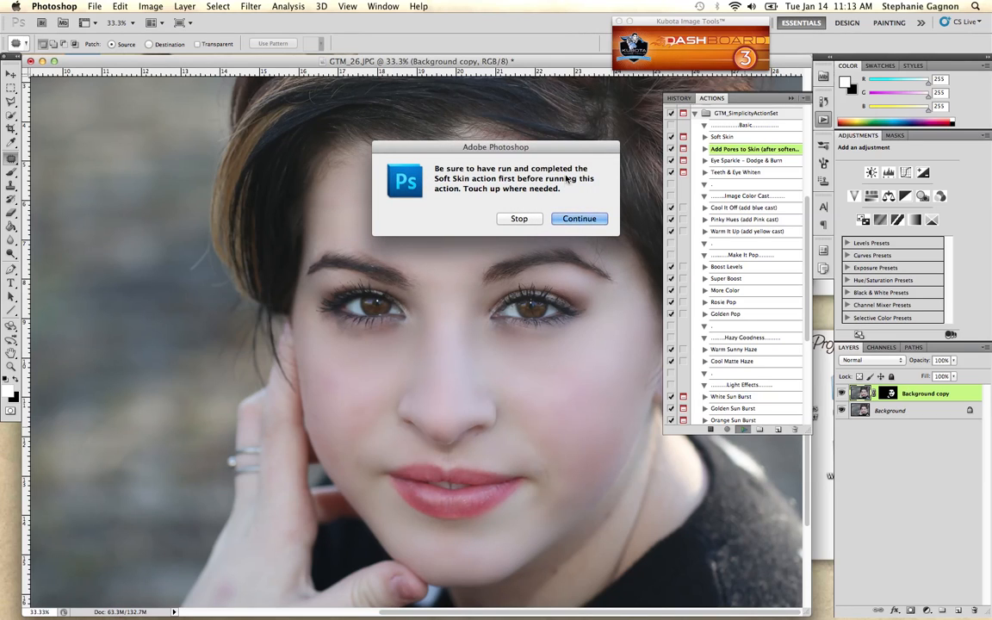
pyautogui.click(582, 220)
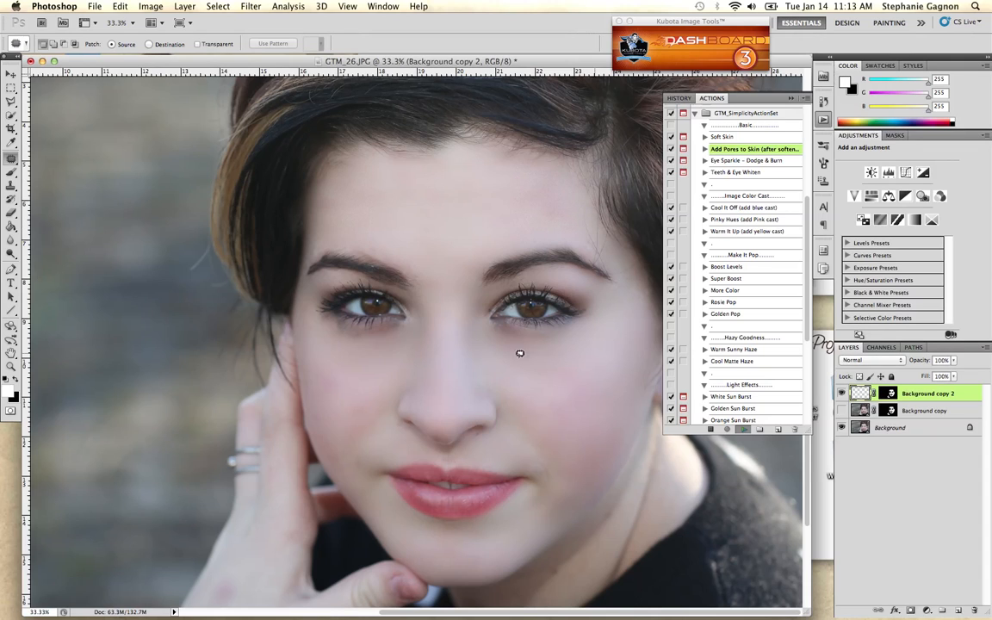
pyautogui.press('super+equal')
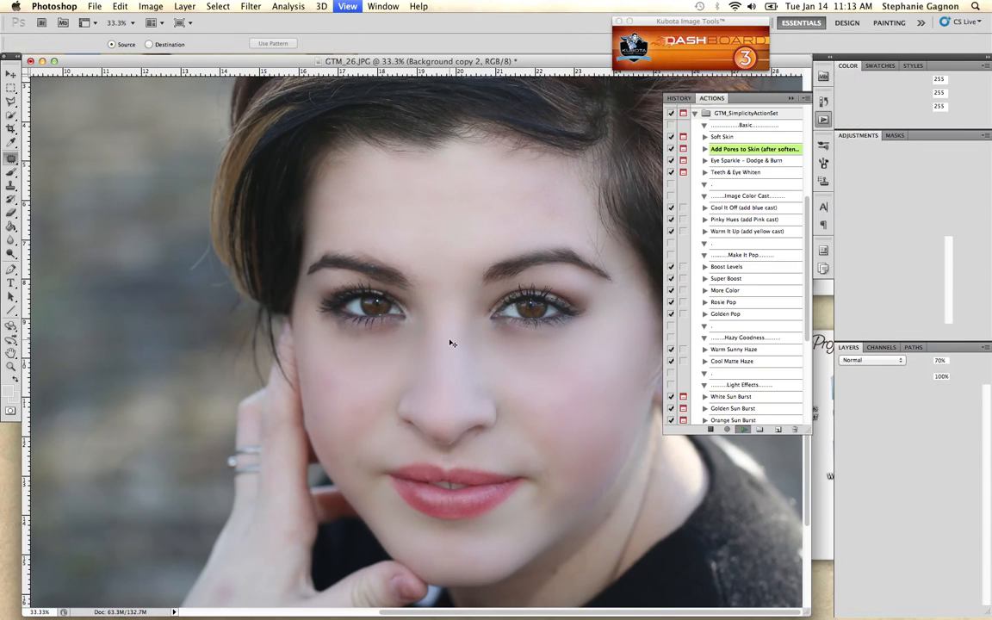
pyautogui.press('super+equal')
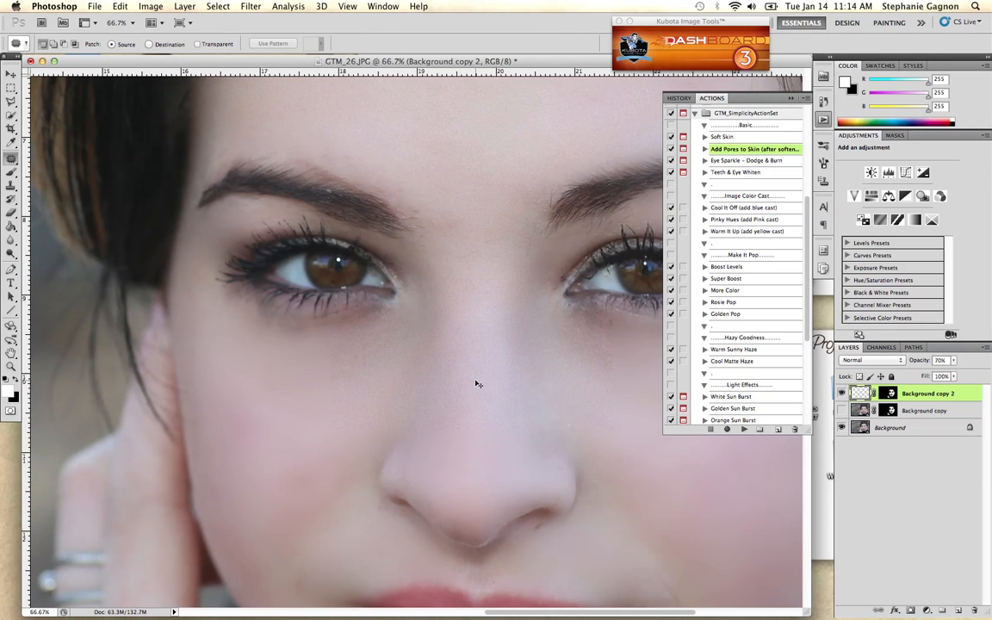
pyautogui.press('super+minus')
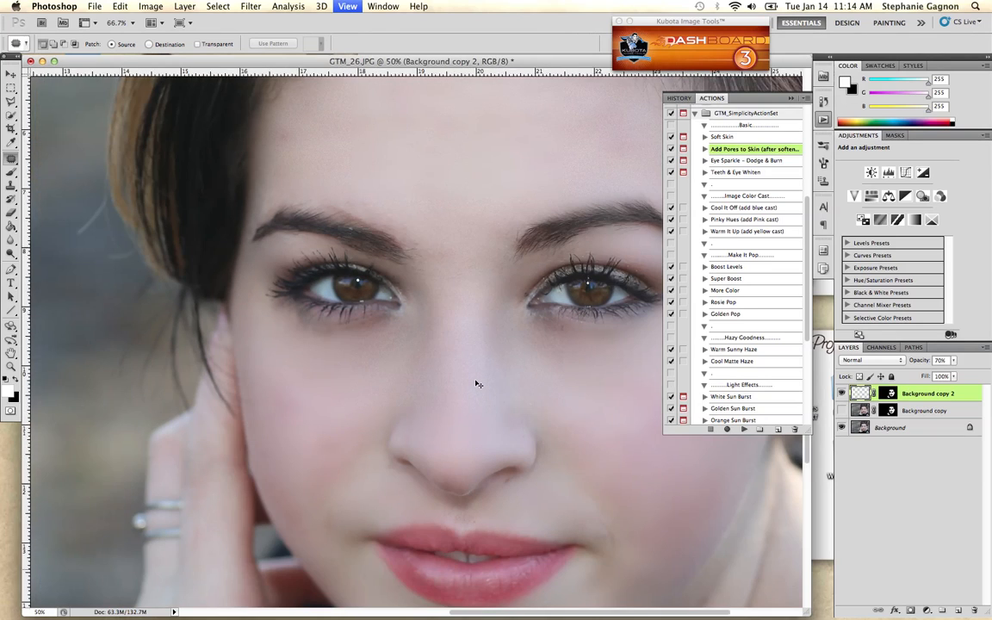
pyautogui.press('super+minus')
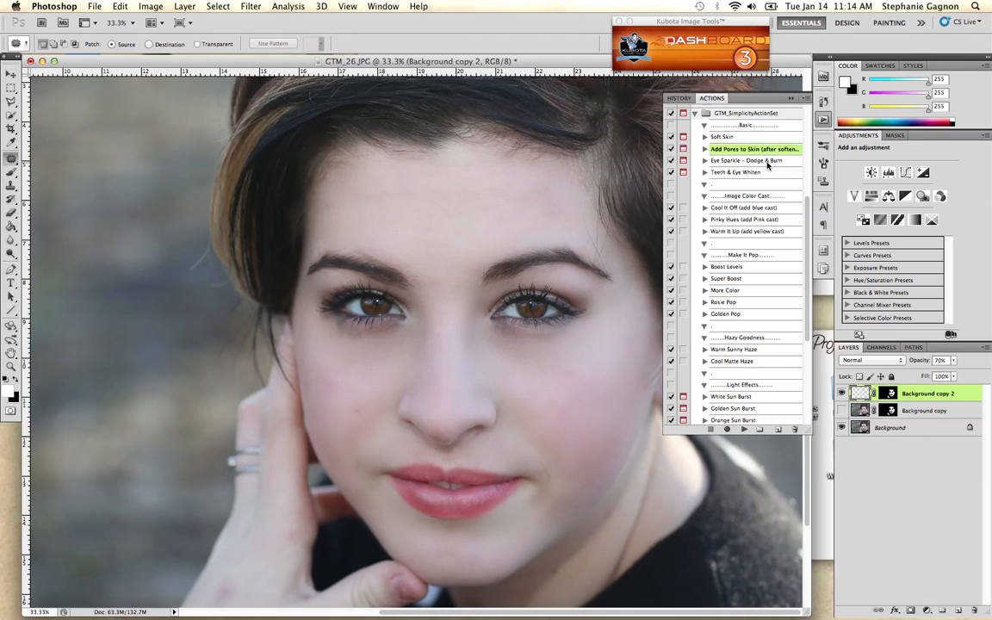
# Run the Eye Sparkle - Dodge & Burn action, continuing past the unavailable Select command and closing the brush instructions
pyautogui.click(762, 161)
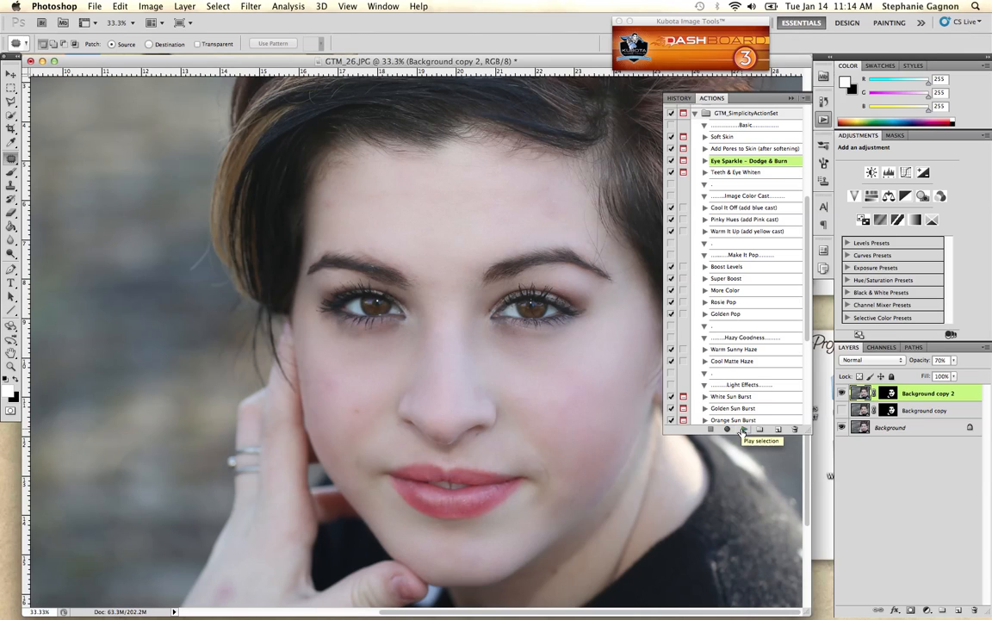
pyautogui.click(742, 430)
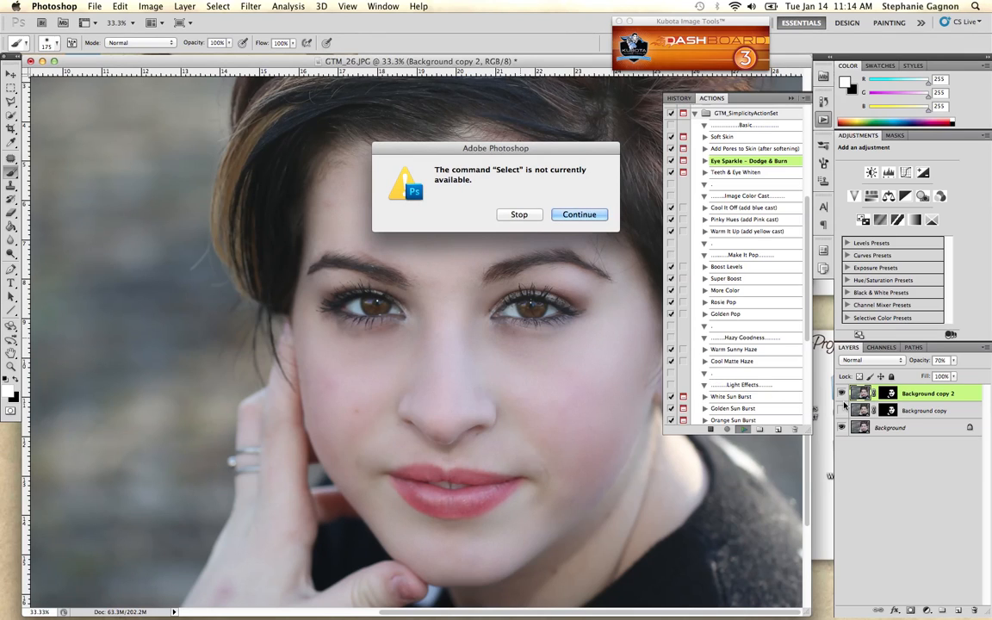
pyautogui.press('Return')
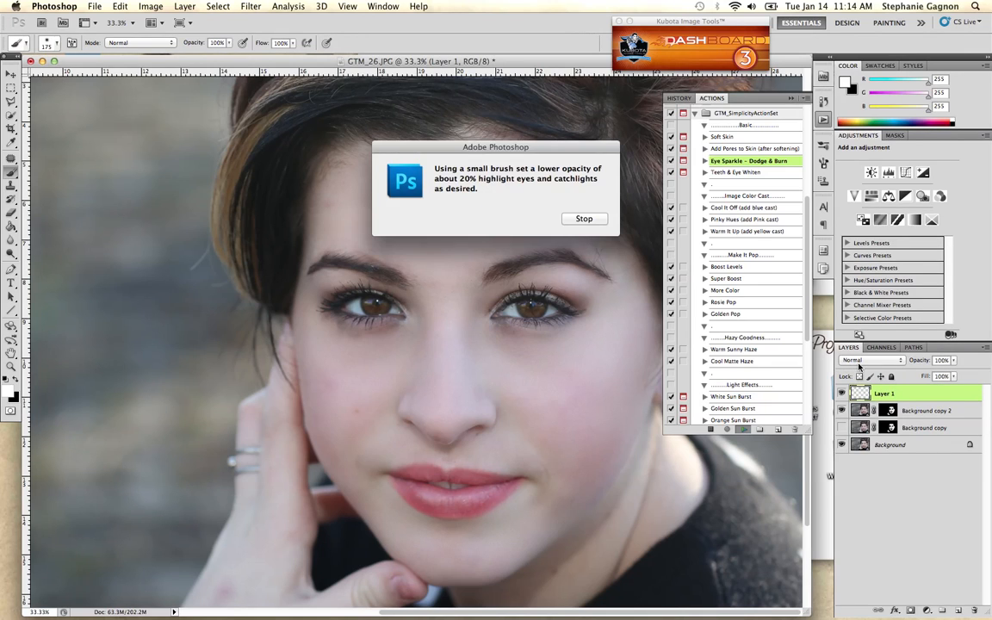
pyautogui.click(584, 218)
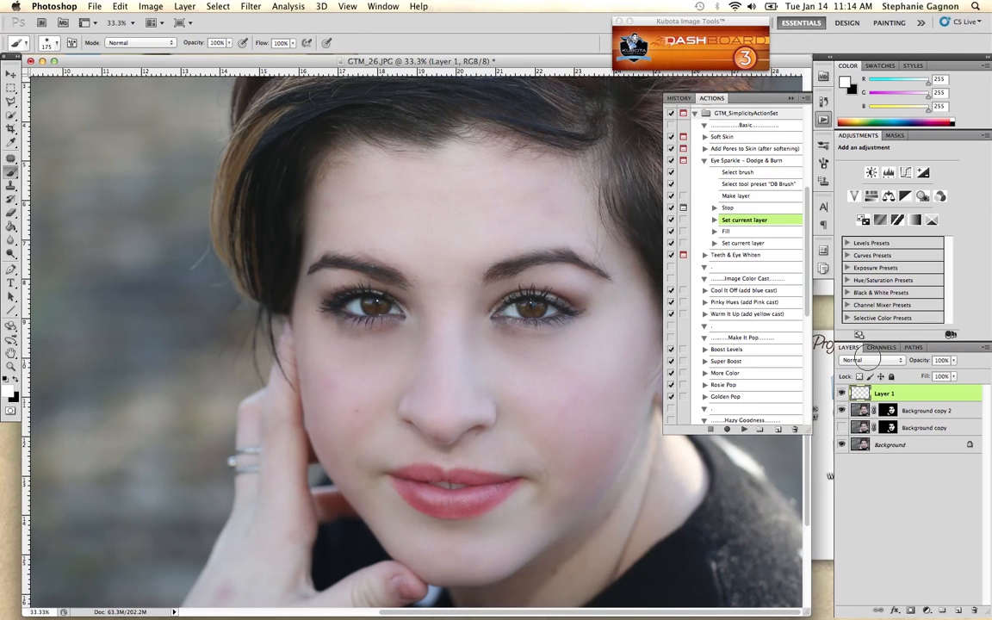
# Set the blending mode of Layer 1 to Overlay
pyautogui.click(868, 360)
pyautogui.click(861, 362)
pyautogui.click(870, 360)
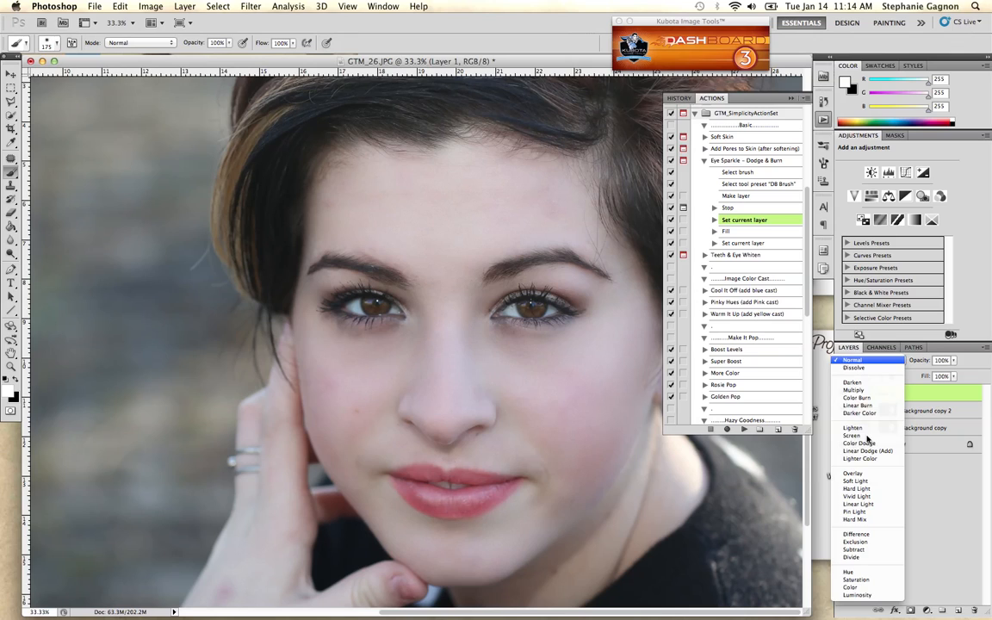
pyautogui.click(860, 474)
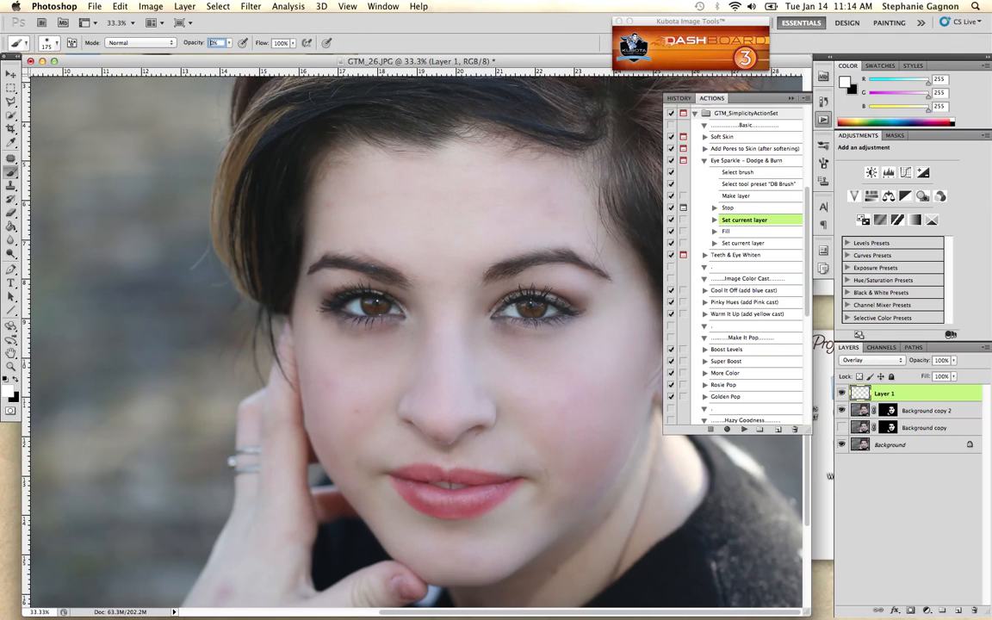
# Brighten the irises on Layer 1 with the white brush at 20% opacity, reduced to 40 pixels
pyautogui.press('Return')
pyautogui.press('[')
pyautogui.press('[')
pyautogui.press('[')
pyautogui.press('[')
pyautogui.press('[')
pyautogui.press('[')
pyautogui.press('super+equal')
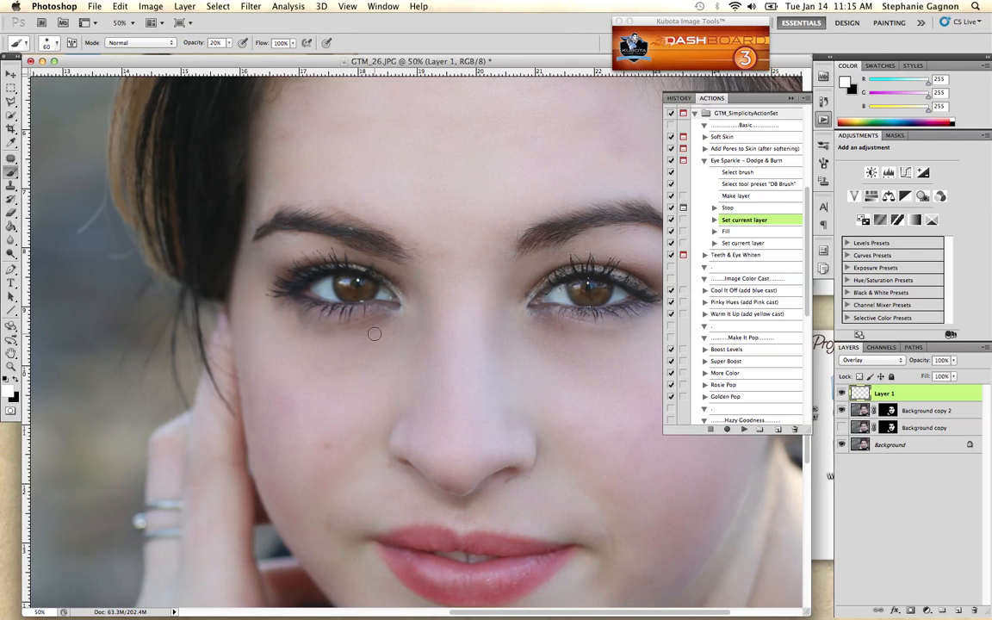
pyautogui.press('[')
pyautogui.press('[')
pyautogui.press('[')
pyautogui.moveTo(589, 300)
pyautogui.mouseDown()
pyautogui.moveTo(603, 297)
pyautogui.moveTo(590, 298)
pyautogui.mouseUp()
# Collapse the Eye Sparkle action and run the Warm It Up (add yellow cast) action on the whole portrait
pyautogui.press('super+minus')
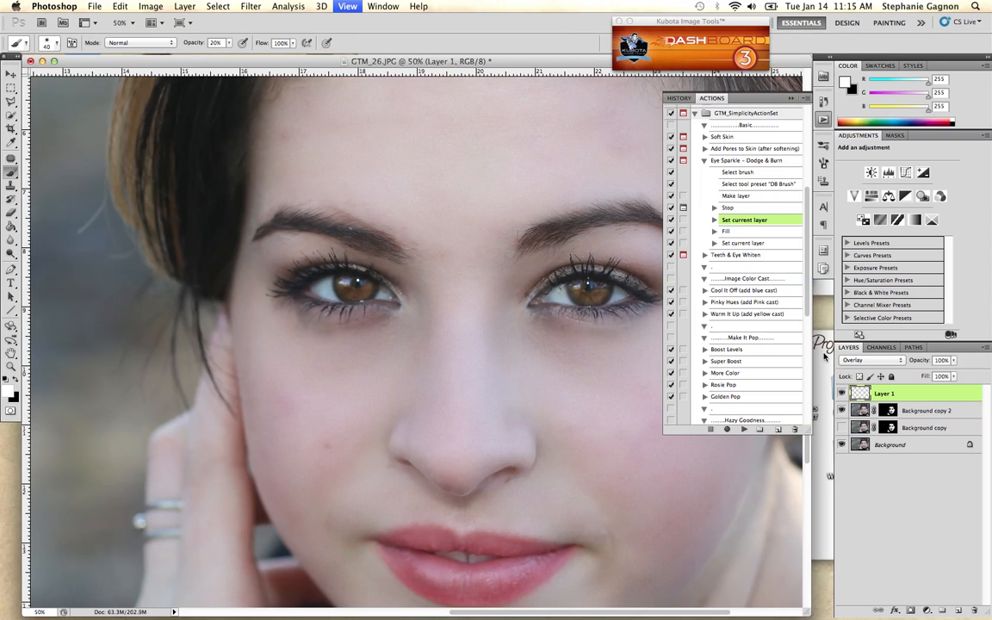
pyautogui.press('super+minus')
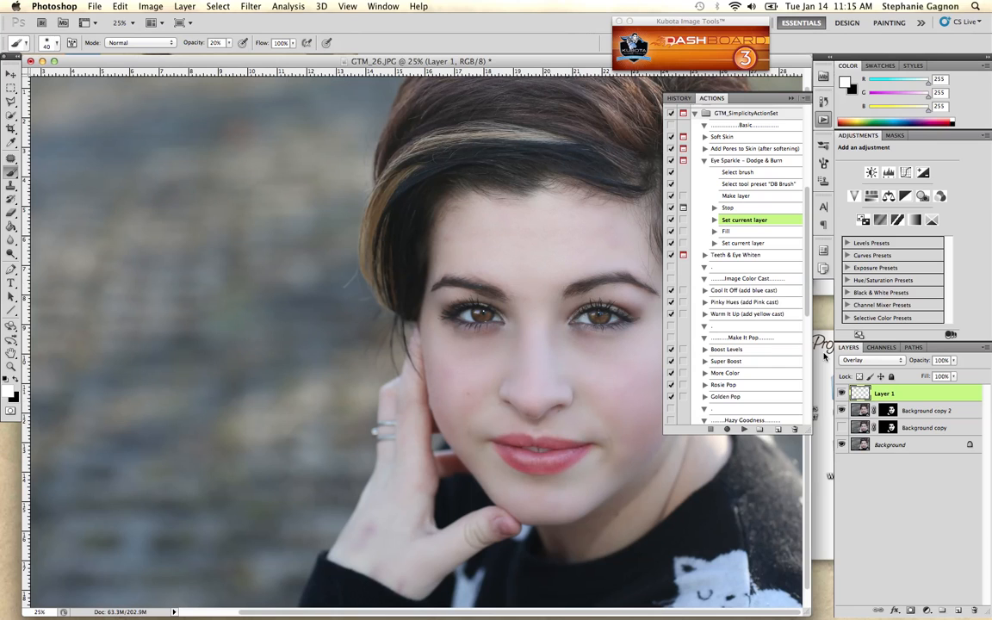
pyautogui.press('super+minus')
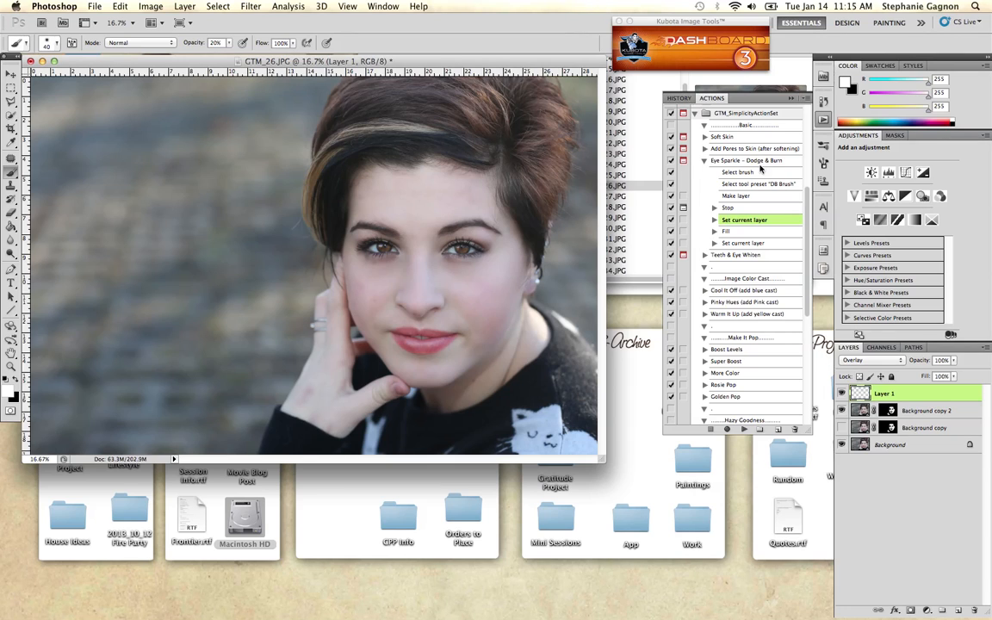
pyautogui.click(704, 160)
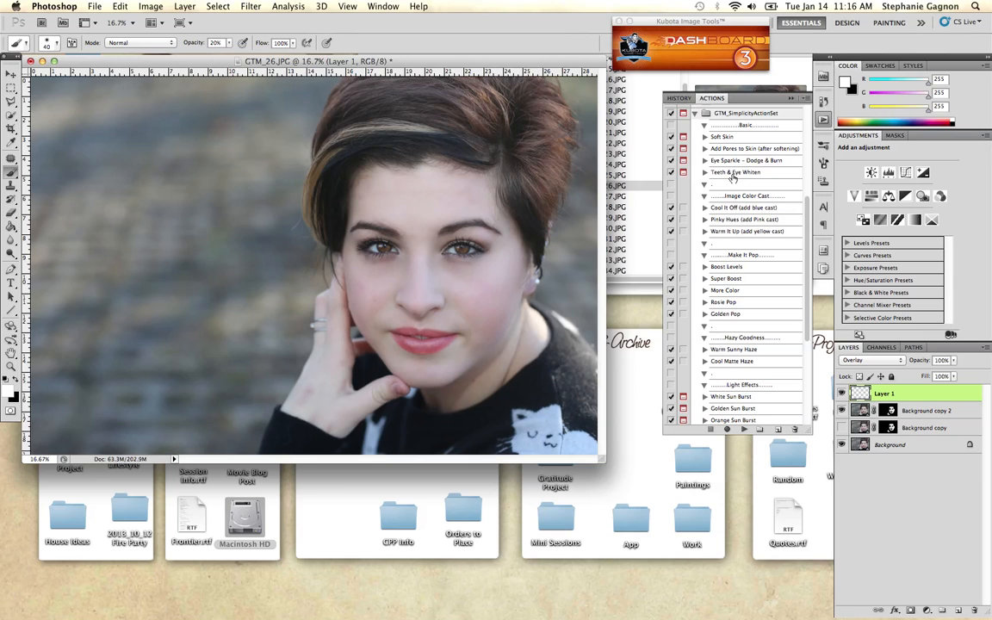
pyautogui.click(741, 233)
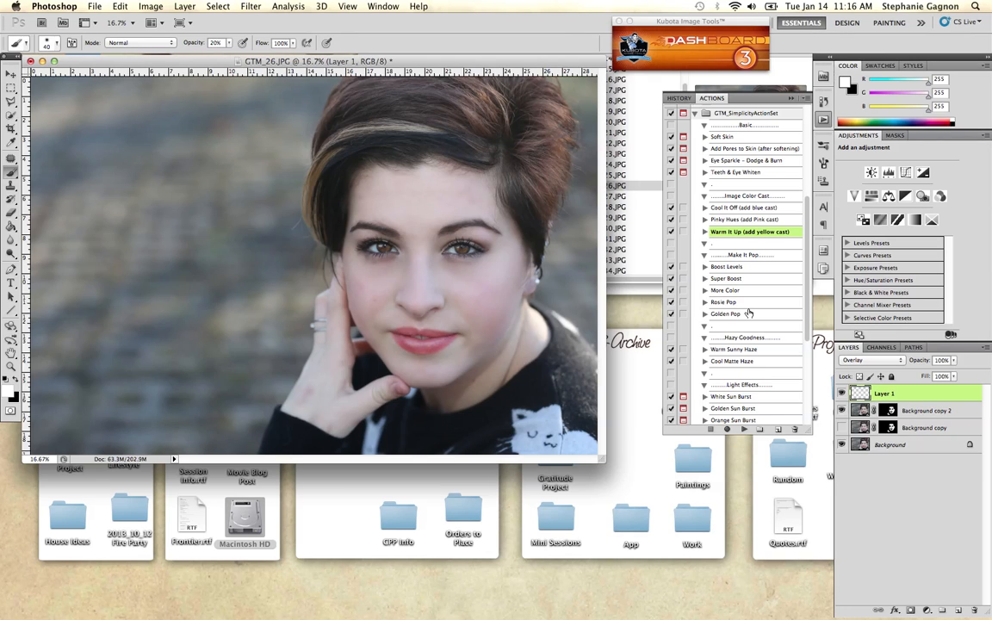
pyautogui.click(746, 429)
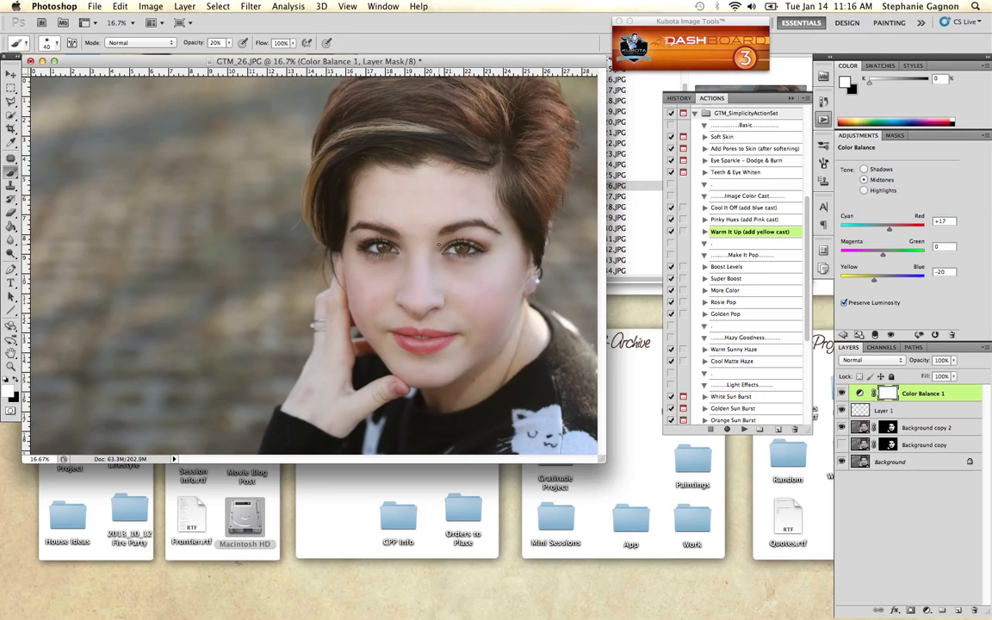
# Try the Boost Levels action on the portrait and delete its Levels adjustment layer
pyautogui.click(737, 269)
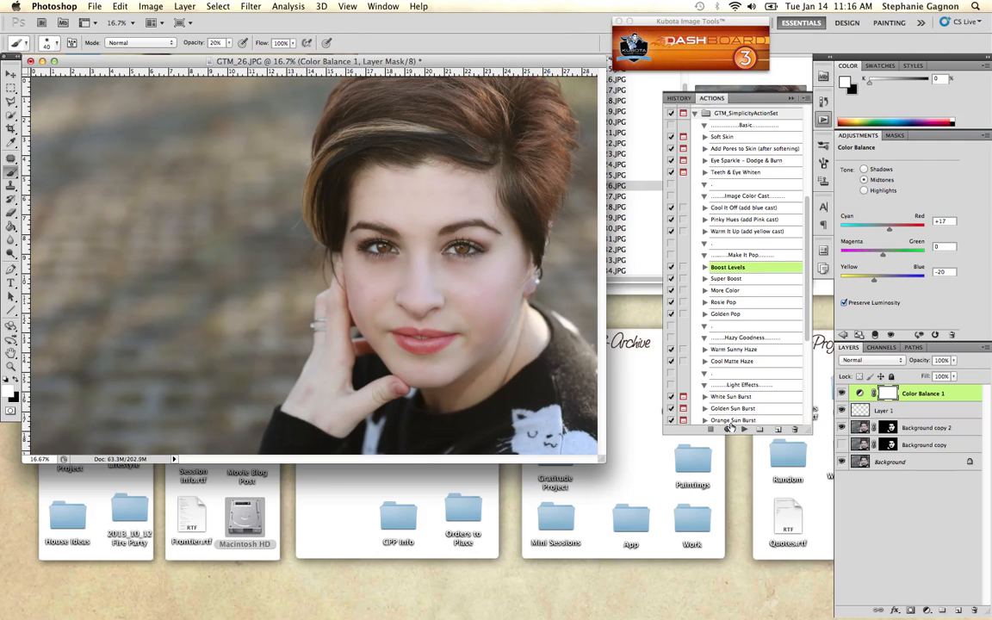
pyautogui.click(745, 429)
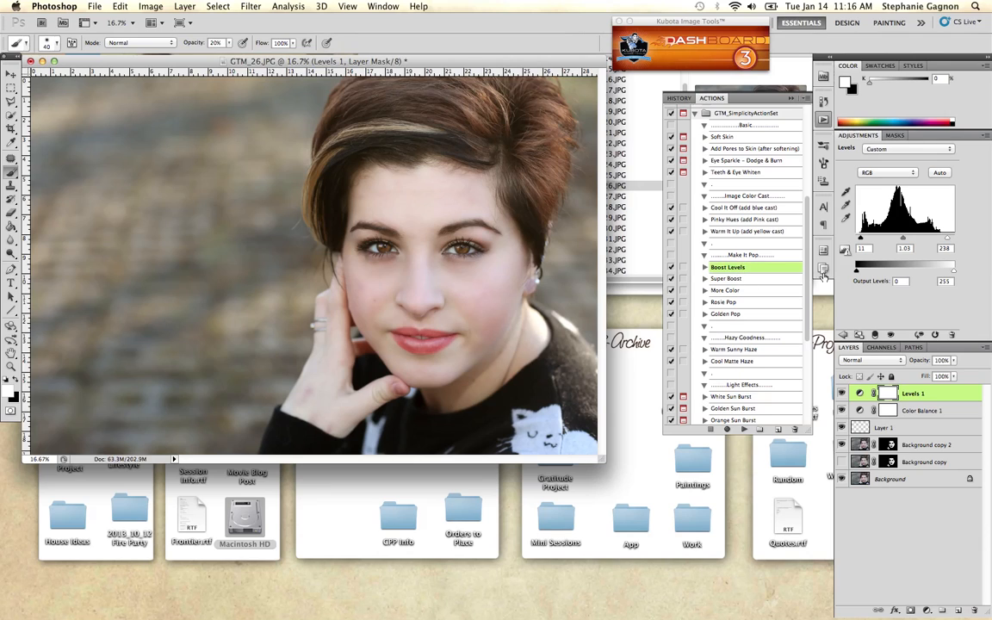
pyautogui.click(974, 610)
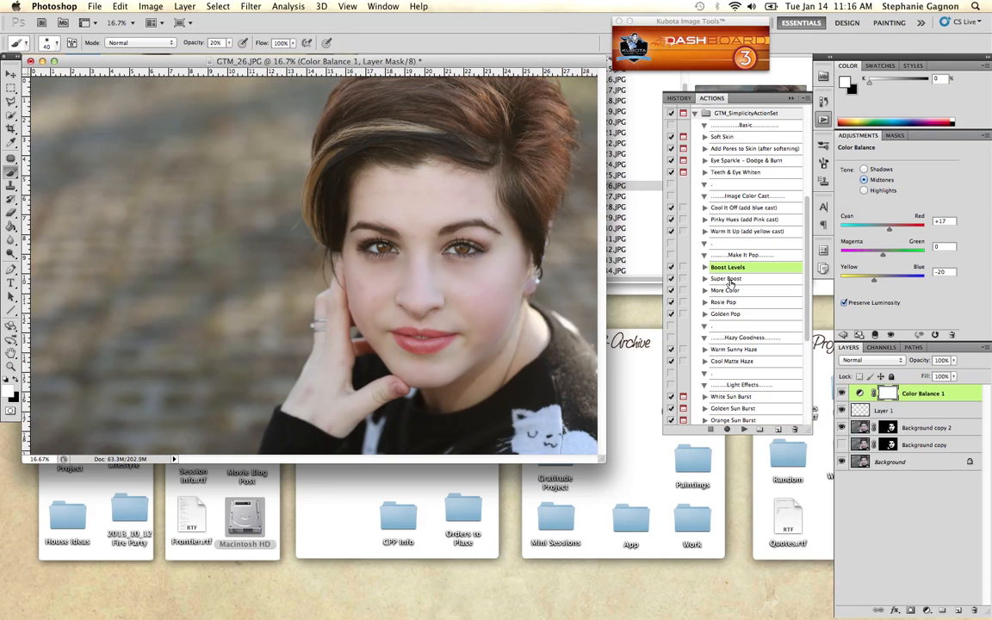
# Run the Super Boost action and compare the portrait with the Super Boost layer hidden and shown
pyautogui.click(728, 280)
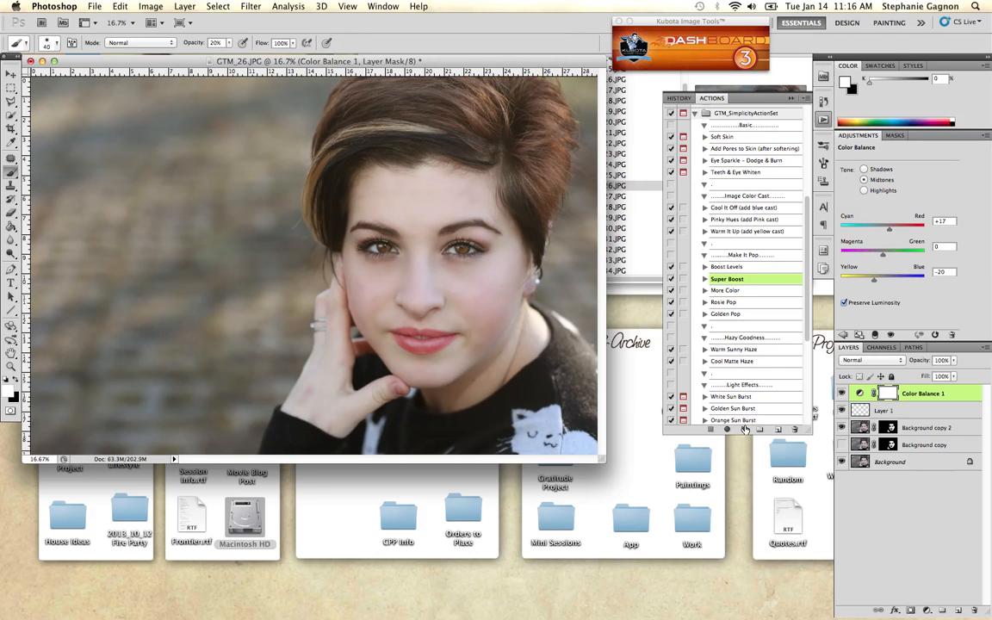
pyautogui.click(746, 429)
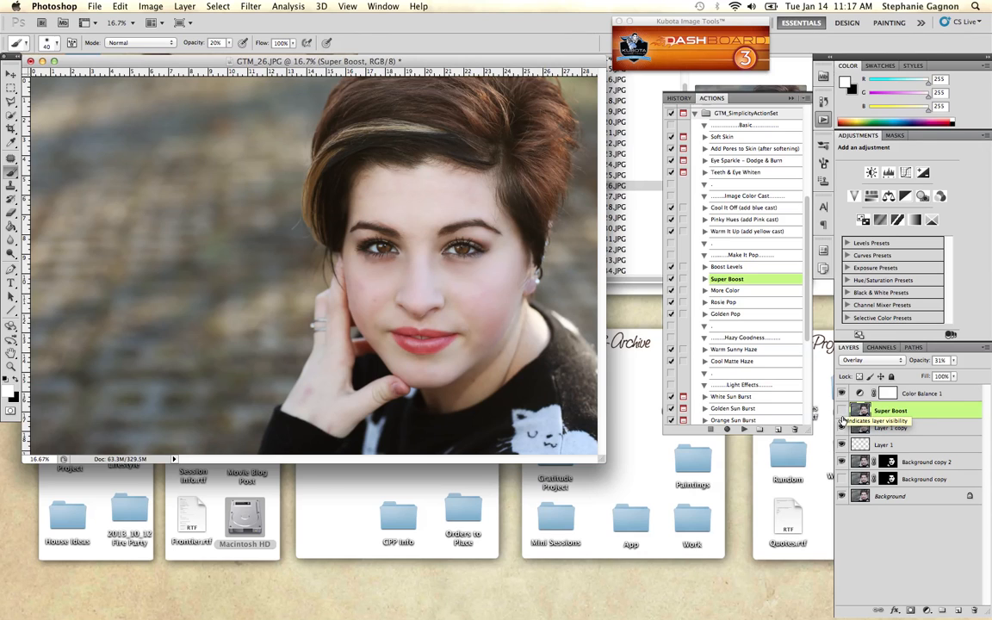
pyautogui.click(842, 410)
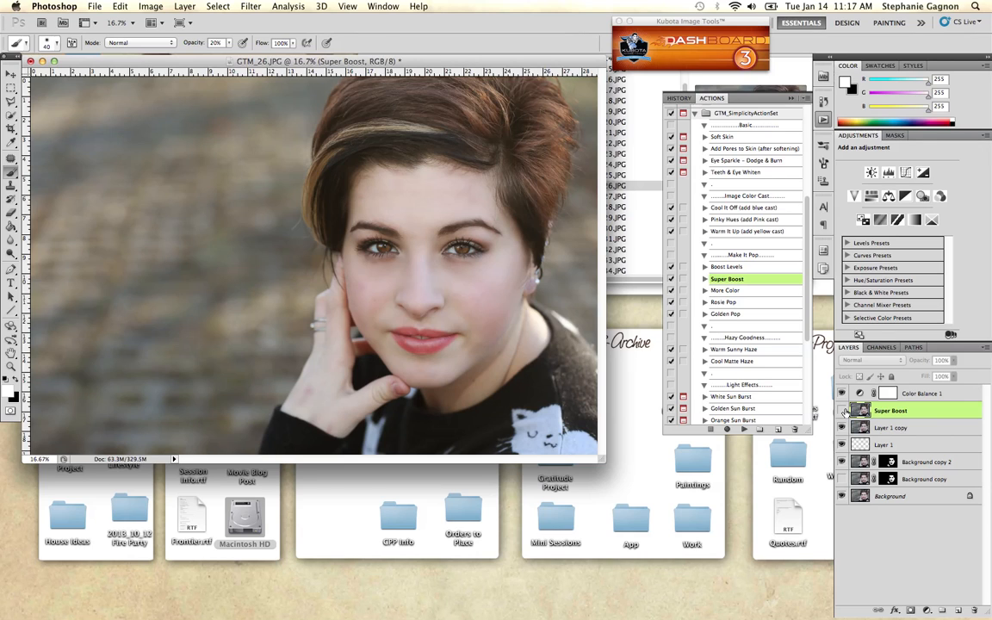
pyautogui.click(842, 410)
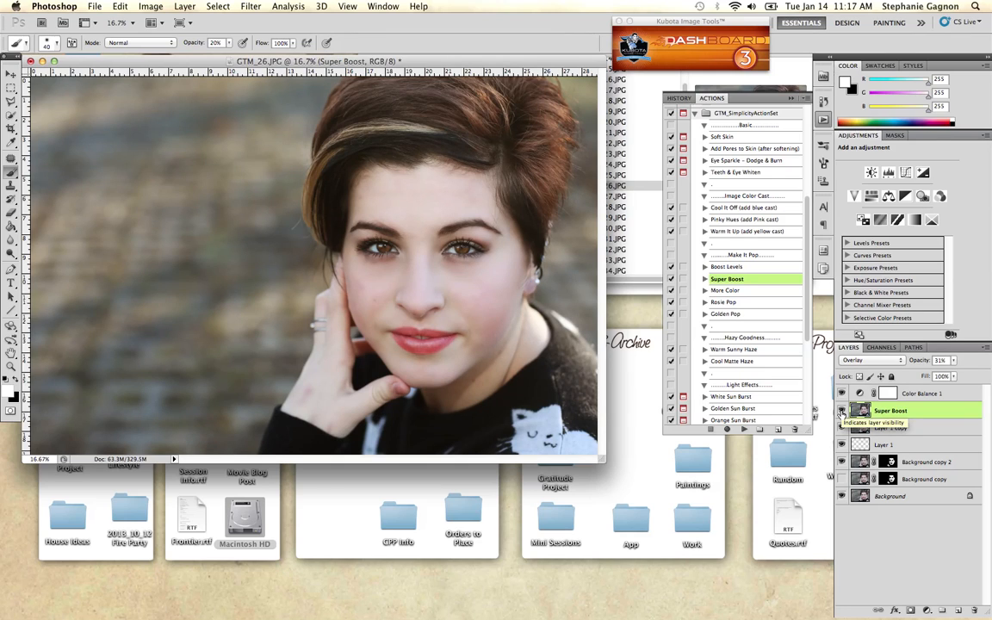
# Reposition the image window clear of the workspace edge and run the Soft Vignette action on the portrait
pyautogui.moveTo(545, 66); pyautogui.dragTo(582, 125)
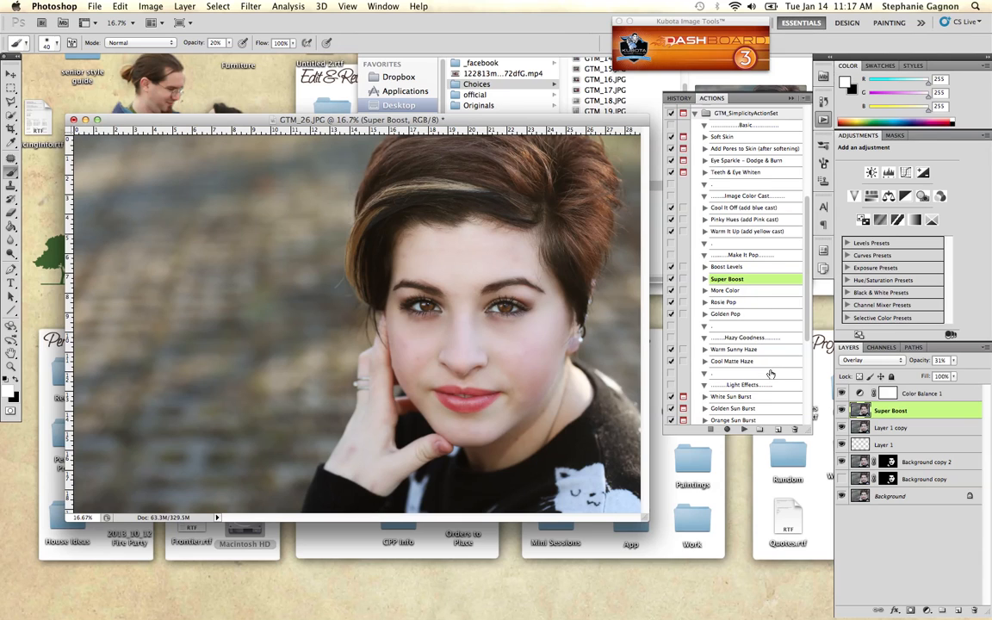
pyautogui.scroll(-5, 772, 374)
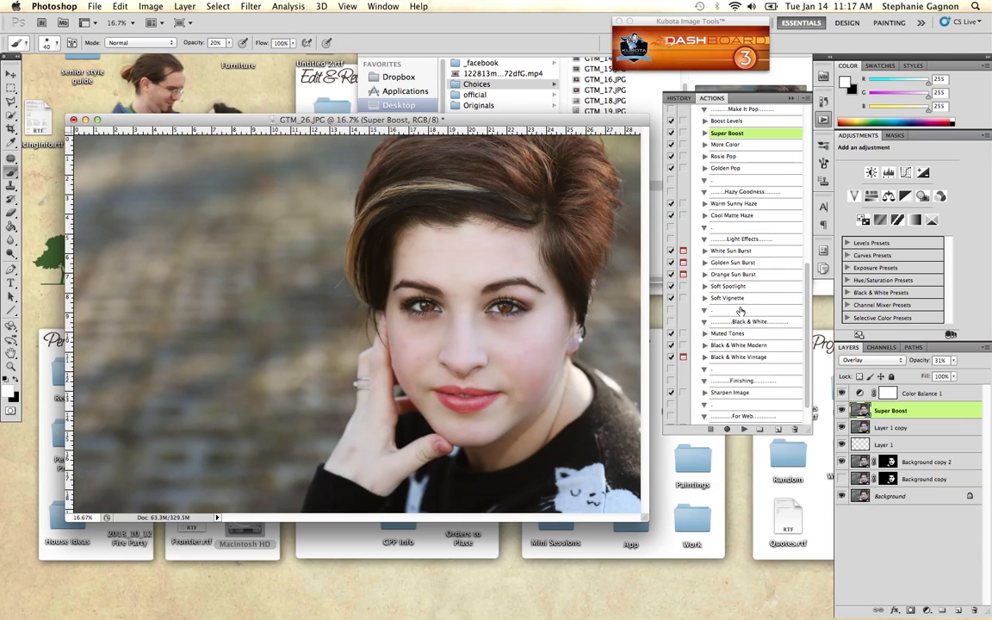
pyautogui.click(737, 298)
pyautogui.click(745, 428)
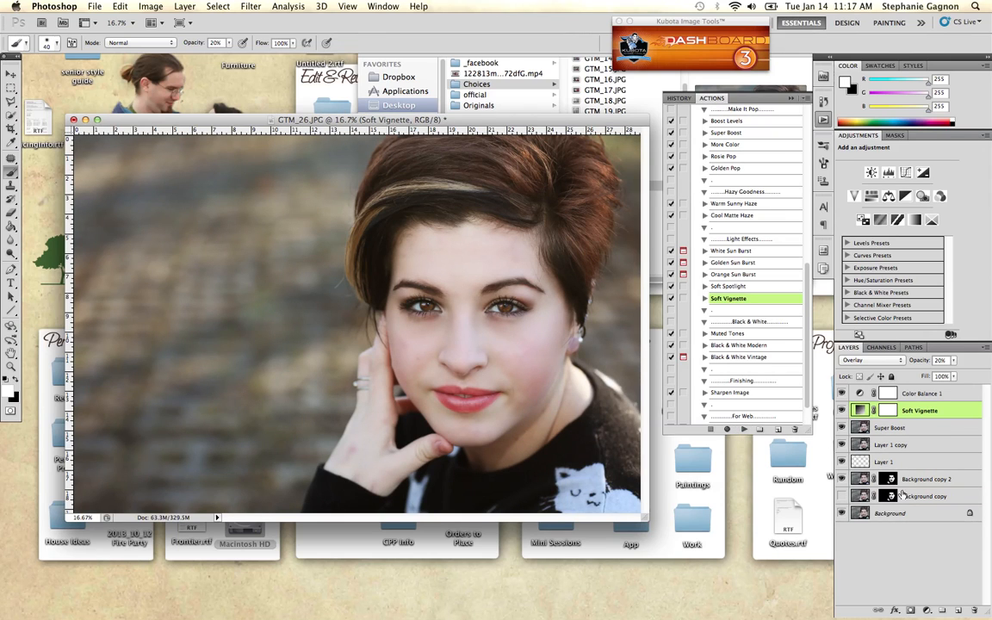
# Move the eye-highlight Layer 1 directly above the Super Boost layer and lower its opacity to 53%
pyautogui.click(912, 463)
pyautogui.moveTo(913, 462); pyautogui.dragTo(917, 423)
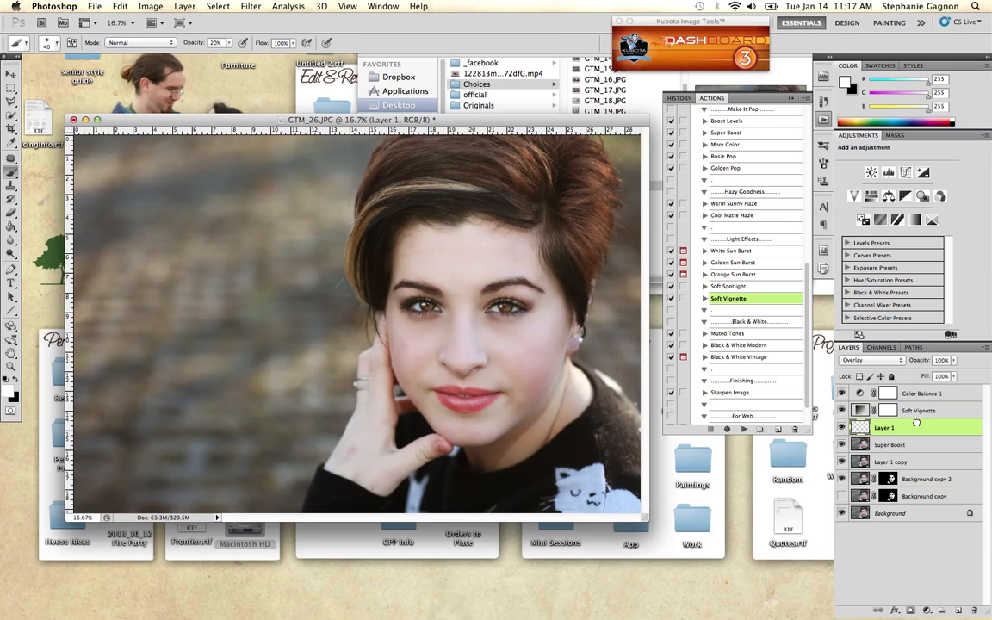
pyautogui.click(954, 360)
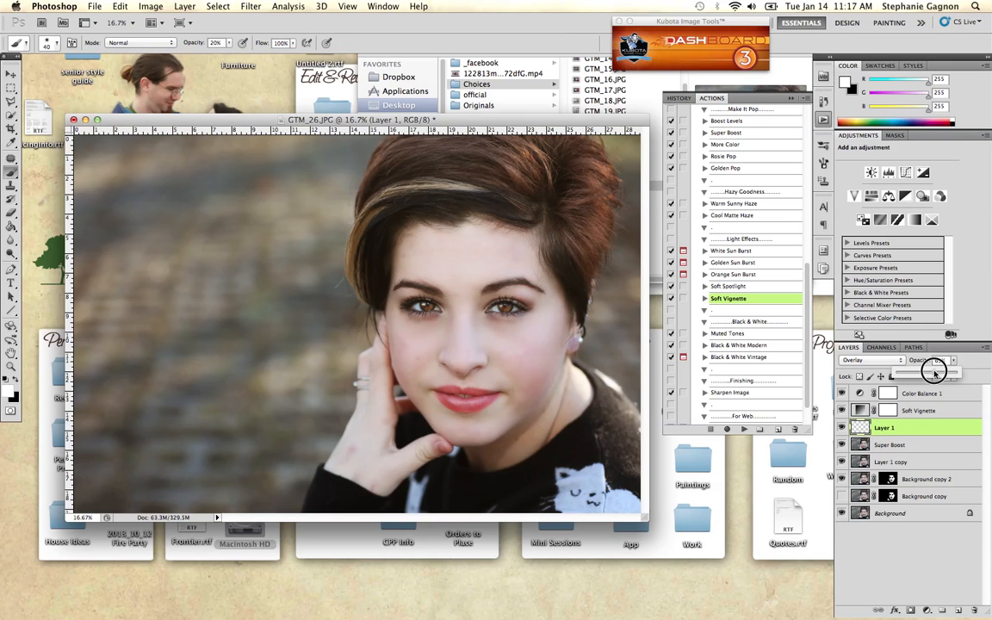
pyautogui.click(928, 373)
pyautogui.click(913, 443)
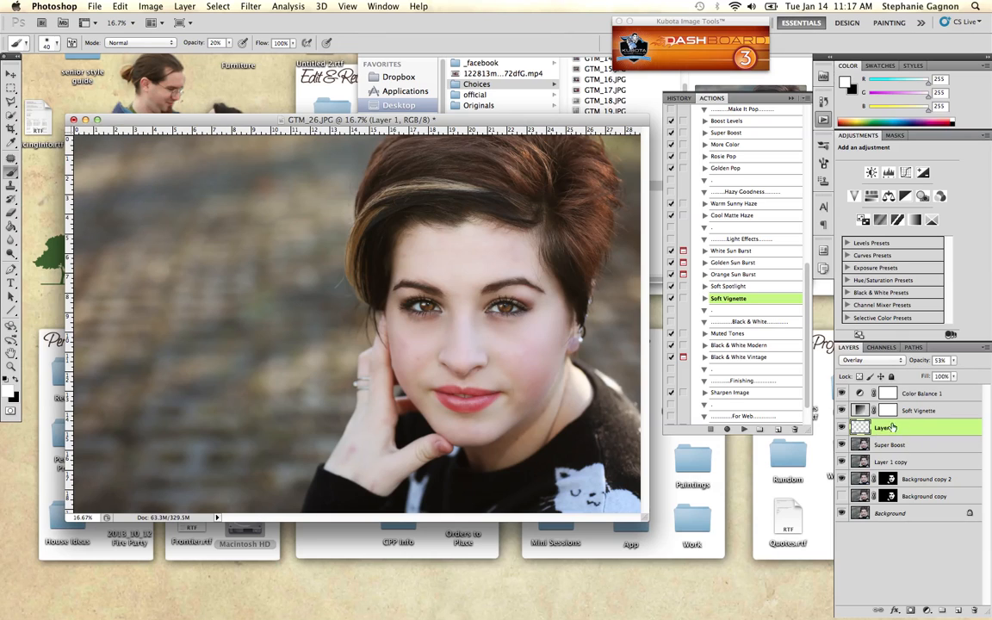
# Run the Golden Sun Burst action above the Soft Vignette layer and dismiss its placement instructions
pyautogui.hotkey('alt', ']')
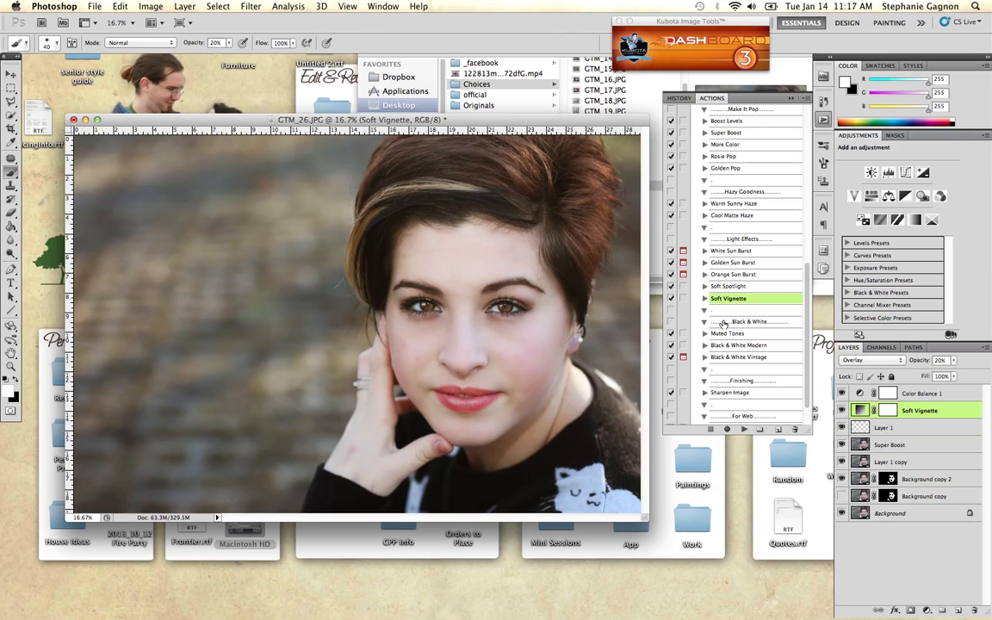
pyautogui.click(731, 265)
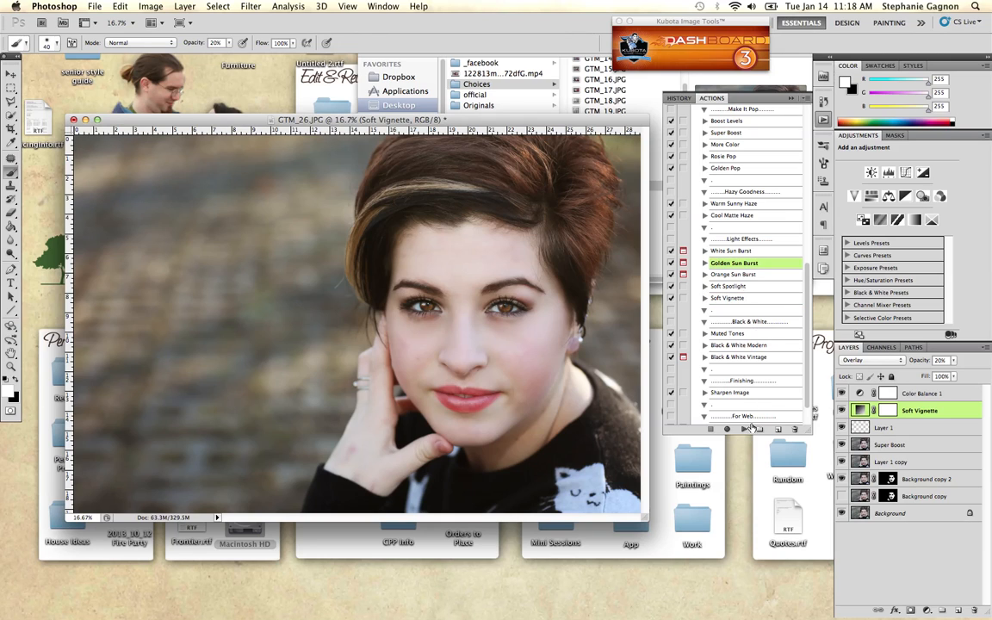
pyautogui.click(745, 431)
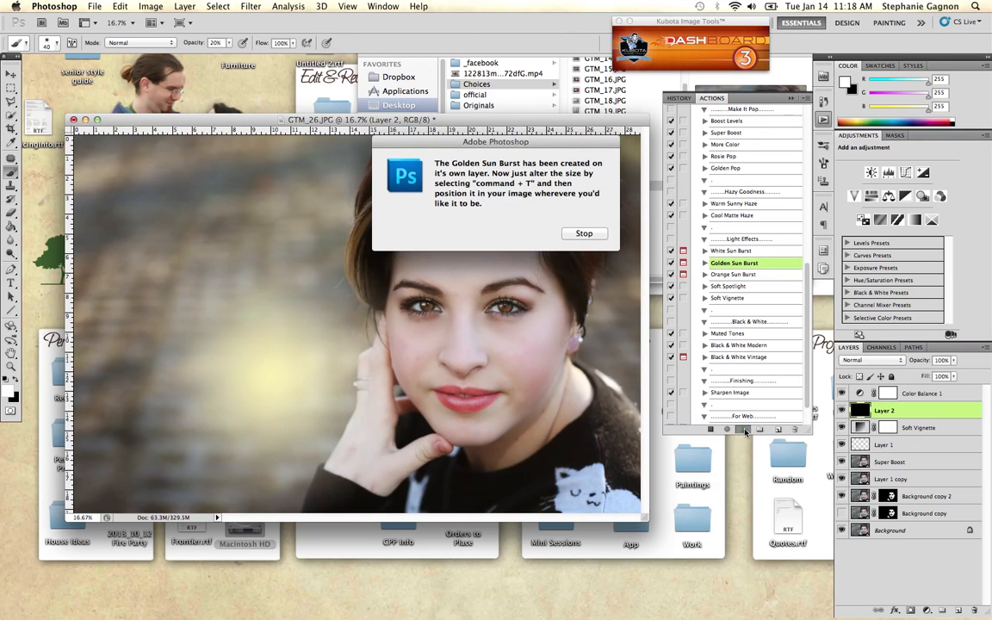
pyautogui.press('Return')
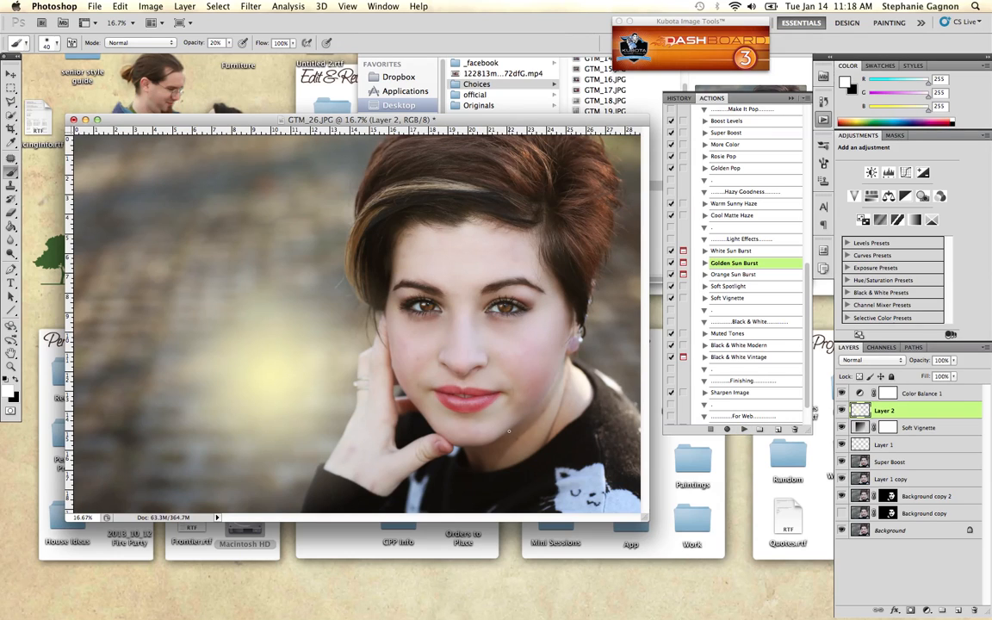
# Scale the golden sun burst on Layer 2 to about 213% and place its centre near the image's upper-left corner
pyautogui.click(11, 74)
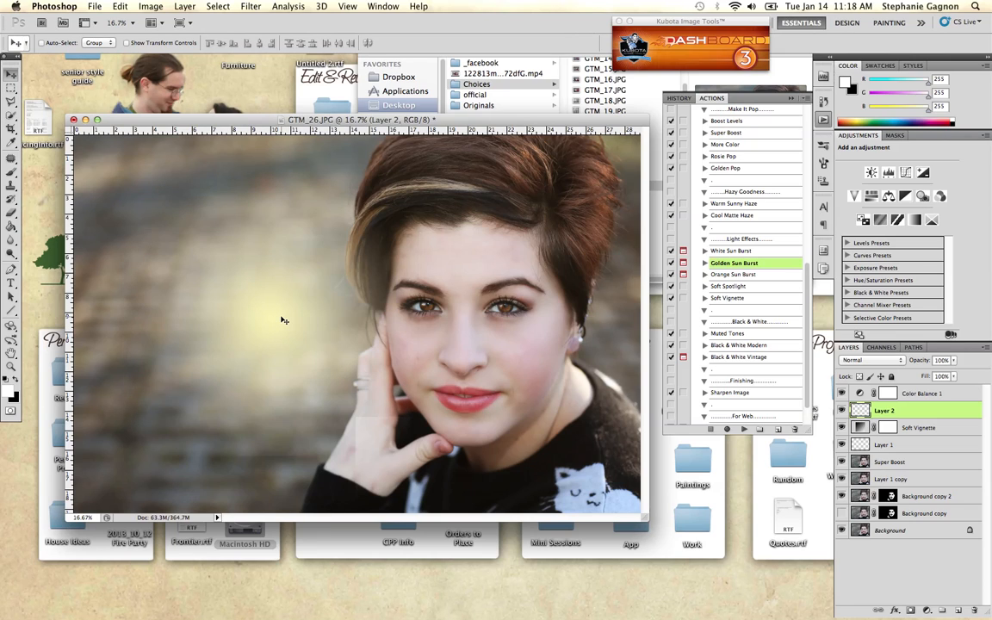
pyautogui.hotkey('ctrl', 't')
pyautogui.moveTo(257, 274); pyautogui.dragTo(76, 111)
pyautogui.moveTo(194, 275); pyautogui.dragTo(491, 517)
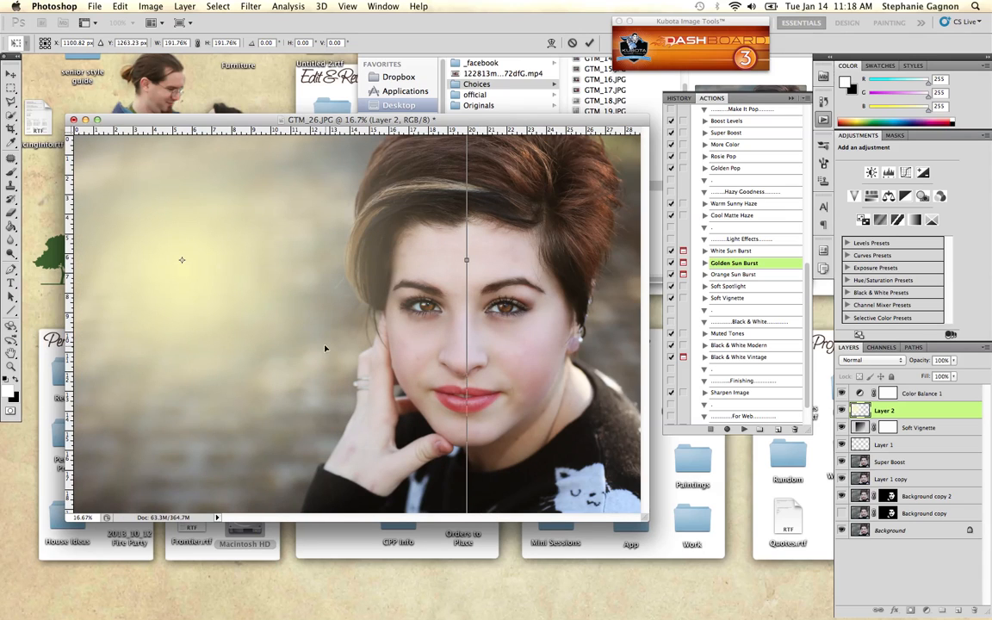
pyautogui.moveTo(281, 338); pyautogui.dragTo(213, 244)
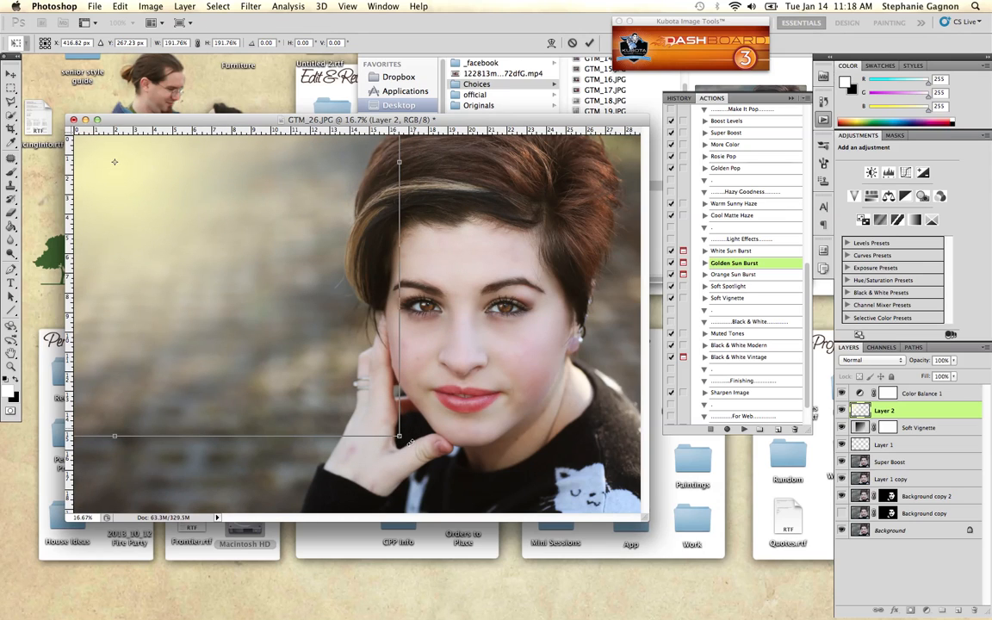
pyautogui.moveTo(402, 436); pyautogui.dragTo(231, 306)
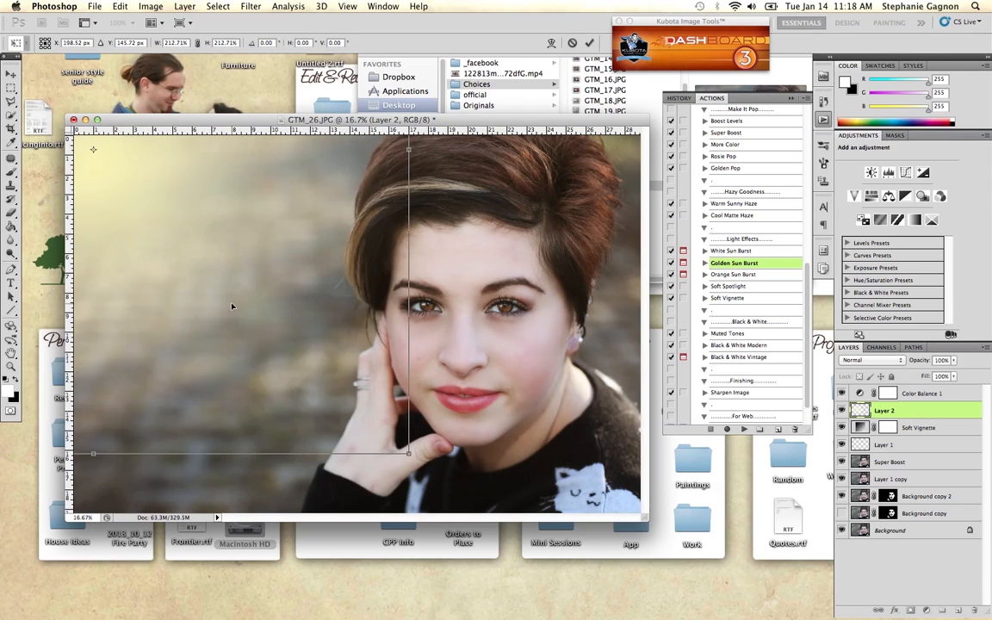
pyautogui.press('Return')
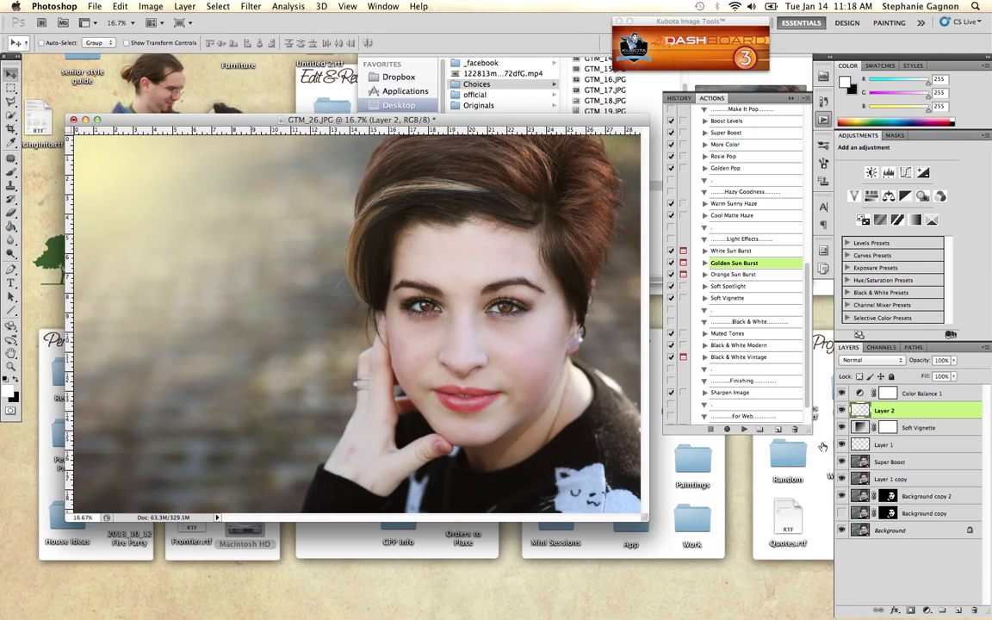
# Set the sun burst layer's blending mode to Soft Light and compare the image with that layer hidden and shown
pyautogui.click(878, 360)
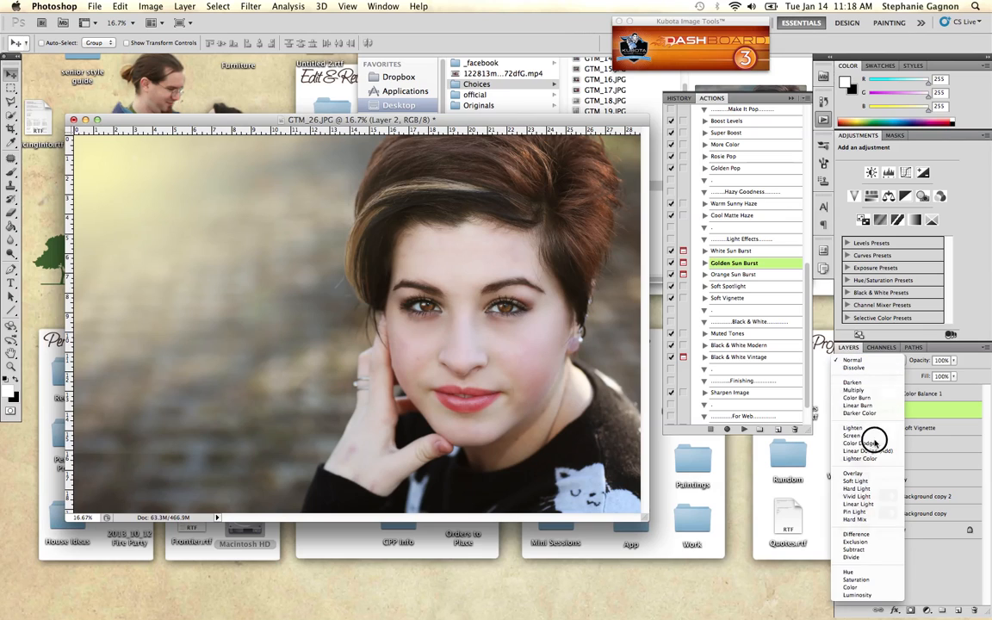
pyautogui.click(864, 481)
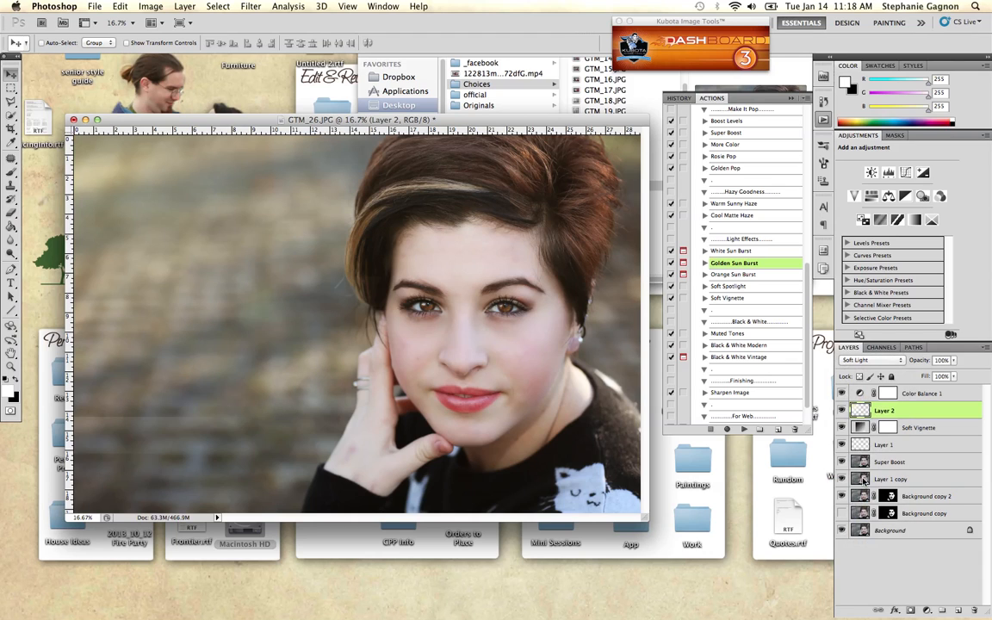
pyautogui.click(843, 411)
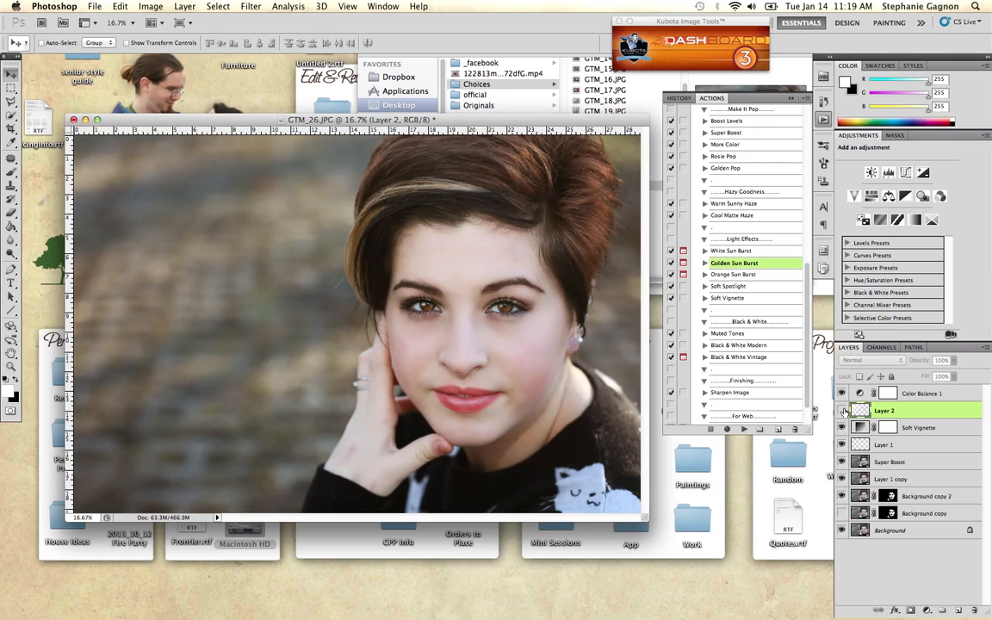
pyautogui.click(843, 411)
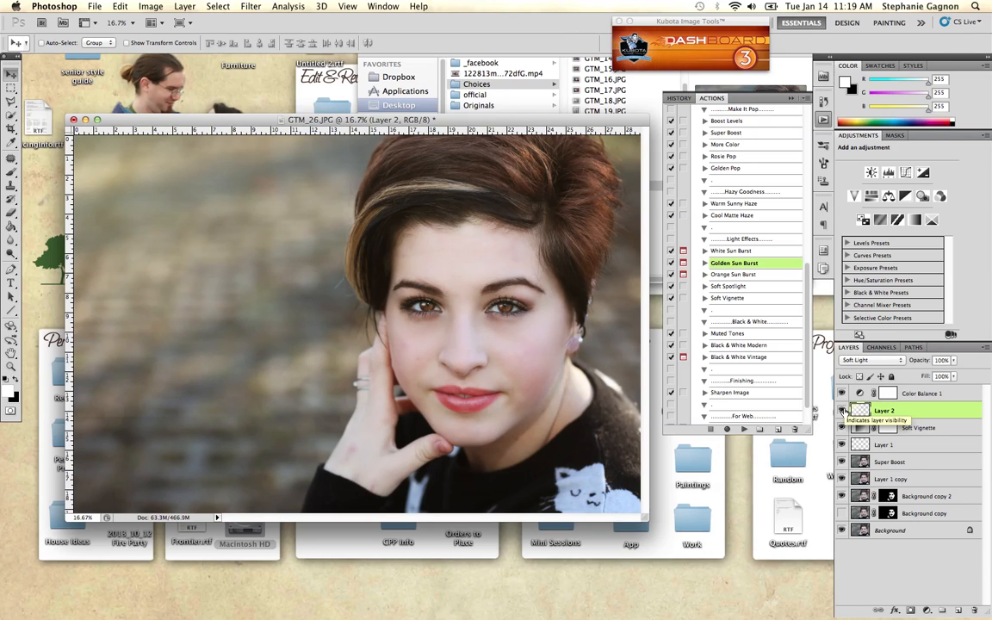